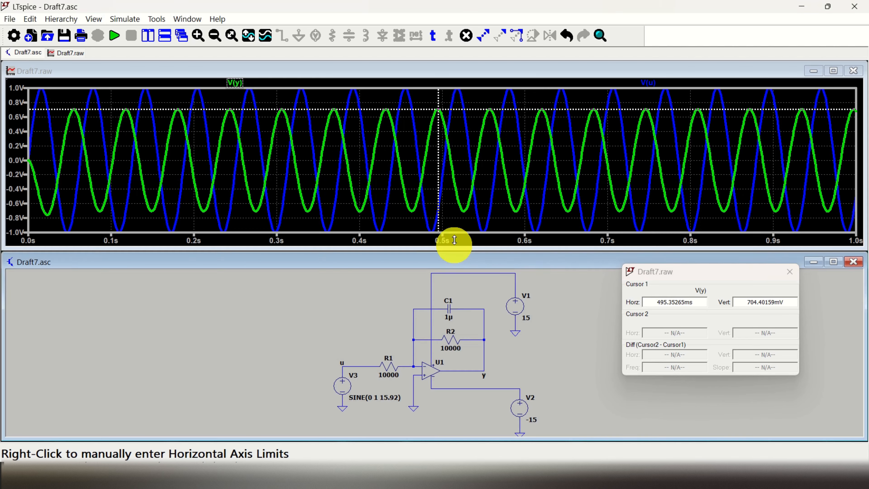
- Examine the finished op-amp filter schematic alongside the plotted waveforms of its input u and output y
{"action": "scroll", "coordinate": [483, 296], "scroll_direction": "up", "scroll_amount": 2}
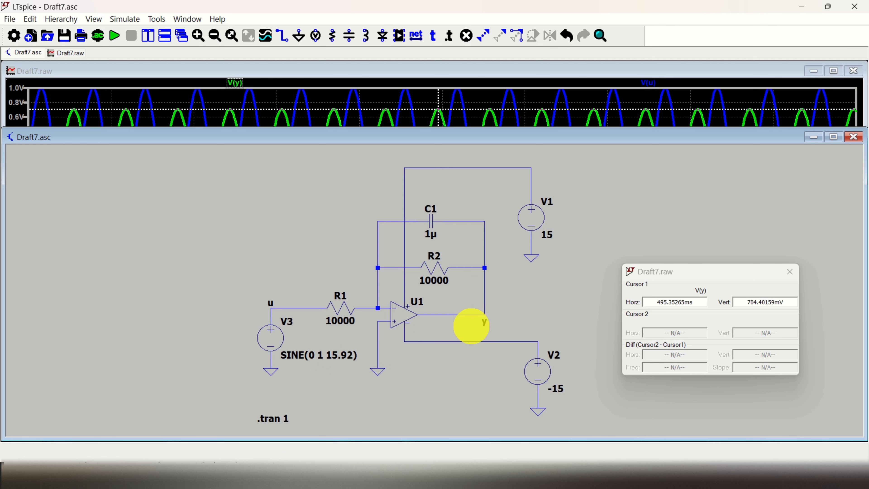
{"action": "scroll", "coordinate": [485, 311], "scroll_direction": "down", "scroll_amount": 2}
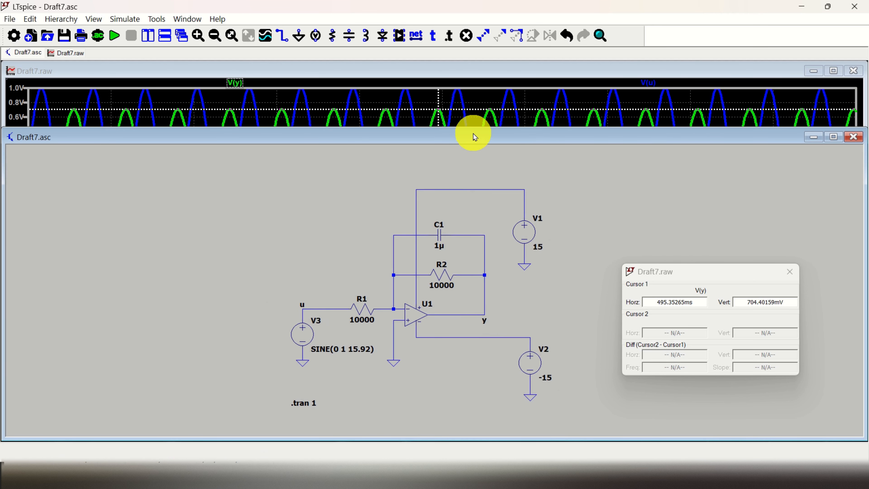
{"action": "left_click_drag", "start_coordinate": [474, 129], "coordinate": [475, 249]}
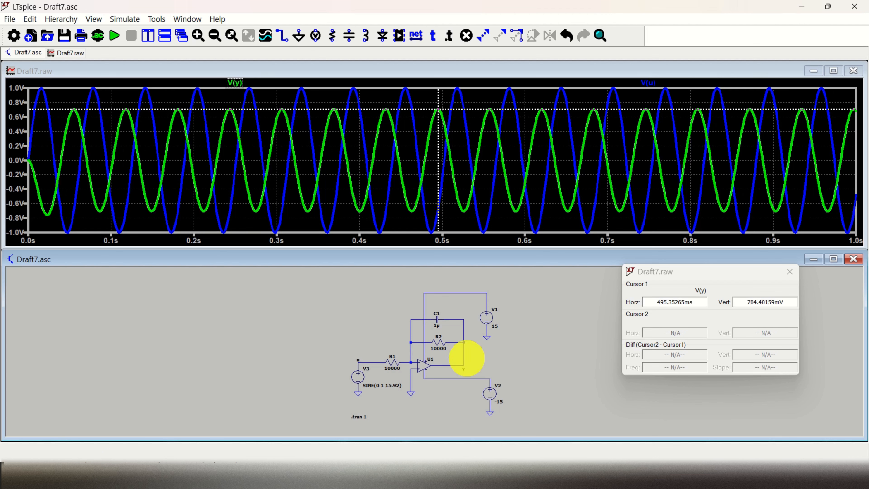
{"action": "scroll", "coordinate": [460, 369], "scroll_direction": "up", "scroll_amount": 3}
{"action": "scroll", "coordinate": [469, 368], "scroll_direction": "up", "scroll_amount": 1}
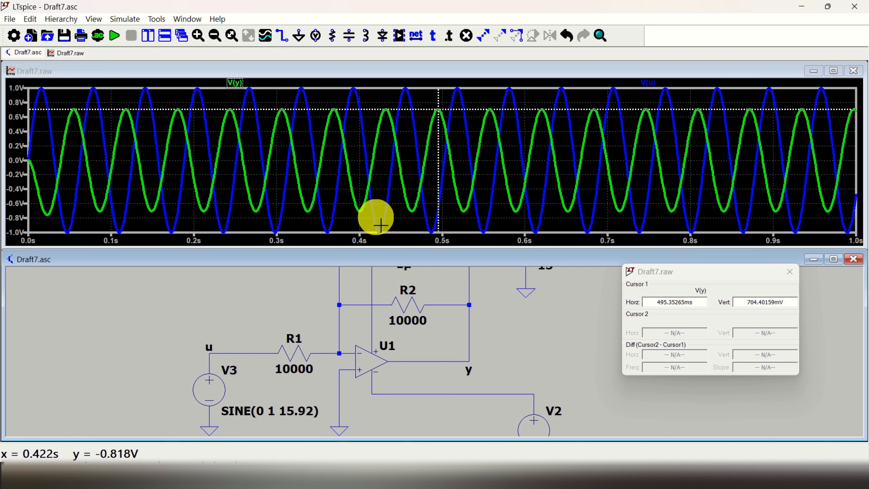
{"action": "scroll", "coordinate": [424, 310], "scroll_direction": "down", "scroll_amount": 1}
{"action": "scroll", "coordinate": [424, 311], "scroll_direction": "down", "scroll_amount": 5}
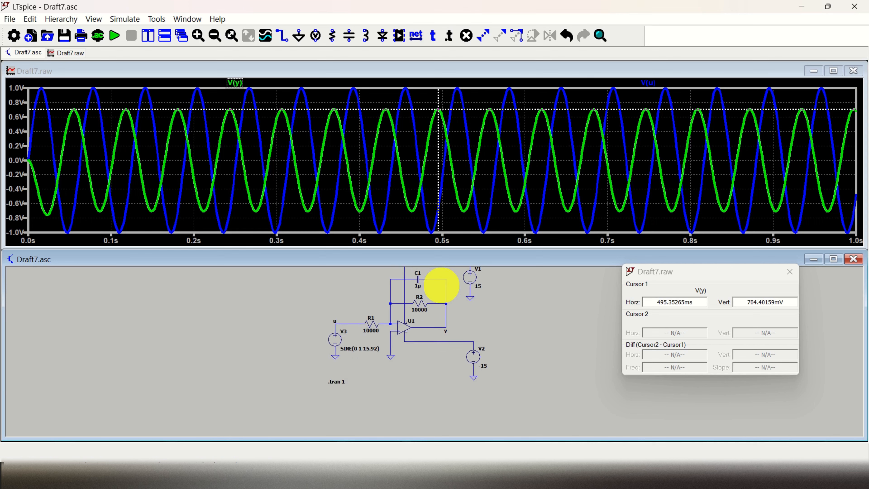
{"action": "scroll", "coordinate": [467, 280], "scroll_direction": "up", "scroll_amount": 4}
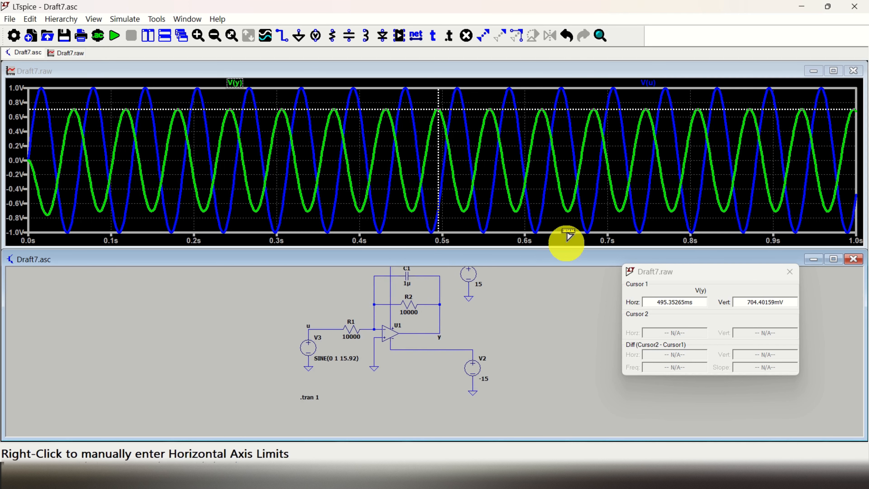
- Switch to Autodesk SketchBook and review the circuit sketch with its transfer function and break frequency formulas
{"action": "left_click", "coordinate": [463, 474]}
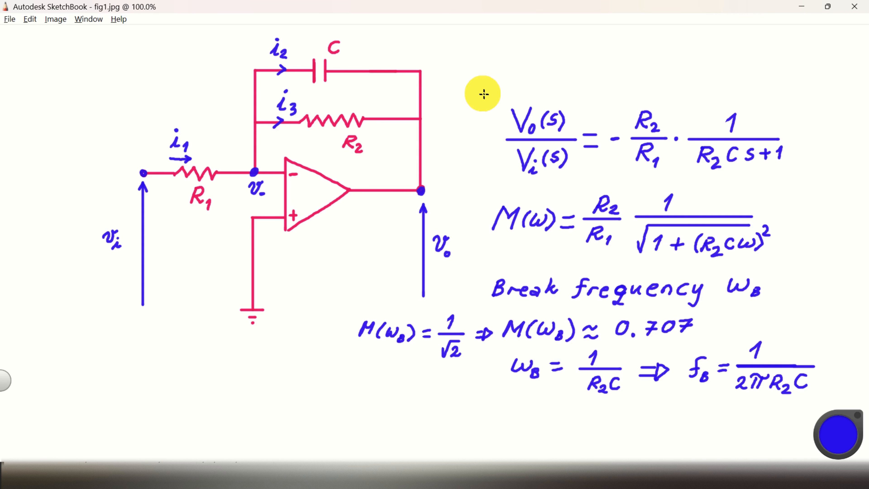
{"action": "mouse_move", "coordinate": [484, 94]}
{"action": "left_mouse_down"}
{"action": "mouse_move", "coordinate": [484, 182]}
{"action": "mouse_move", "coordinate": [814, 182]}
{"action": "left_mouse_up"}
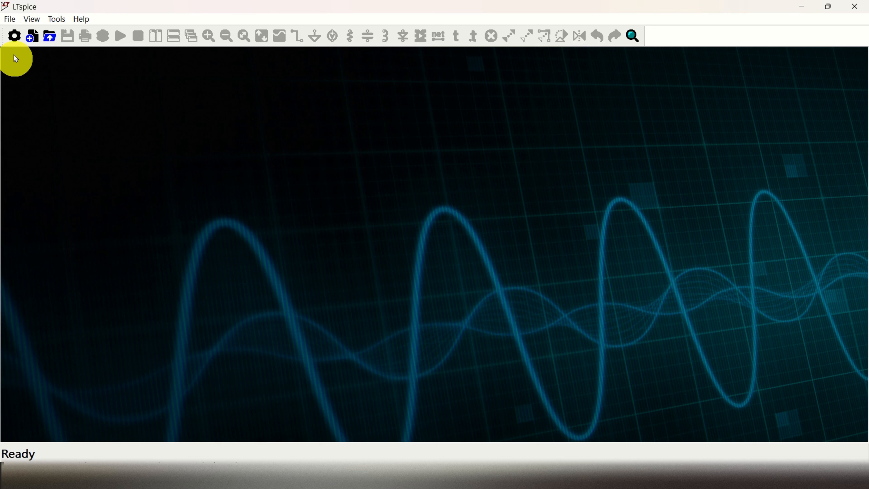
- Create a new schematic in LTspice and place one UniversalOpAmp1 from the OpAmps library near the sheet's centre
{"action": "left_click", "coordinate": [9, 19]}
{"action": "left_click", "coordinate": [28, 34]}
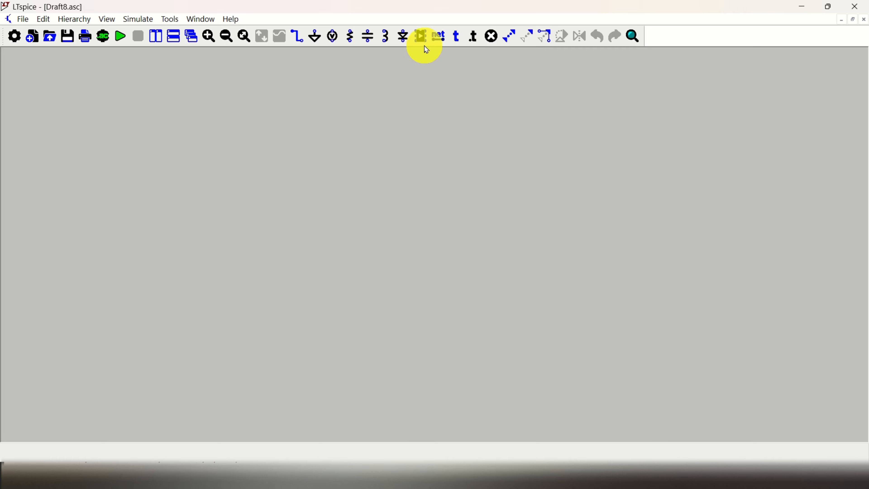
{"action": "left_click", "coordinate": [421, 35]}
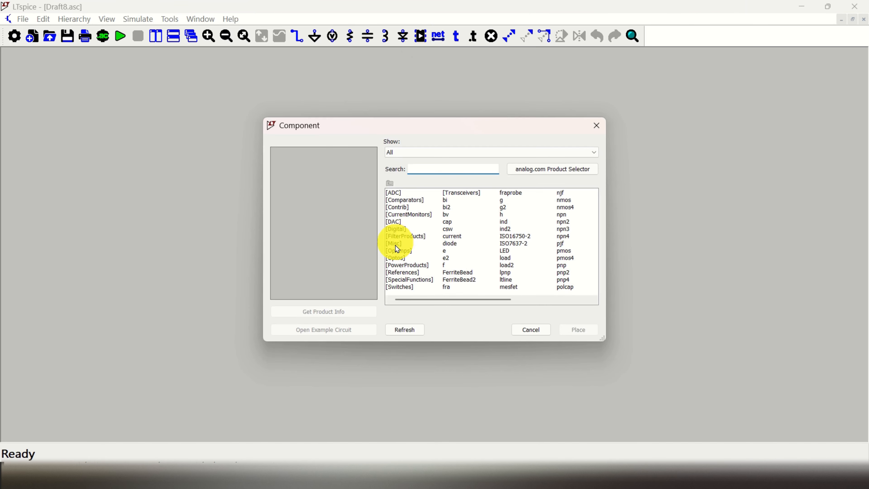
{"action": "double_click", "coordinate": [399, 254]}
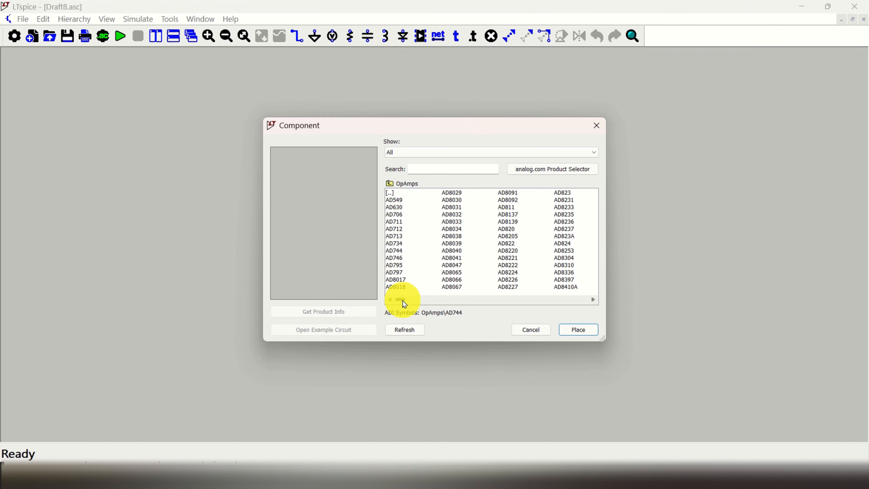
{"action": "left_click_drag", "start_coordinate": [451, 303], "coordinate": [602, 317]}
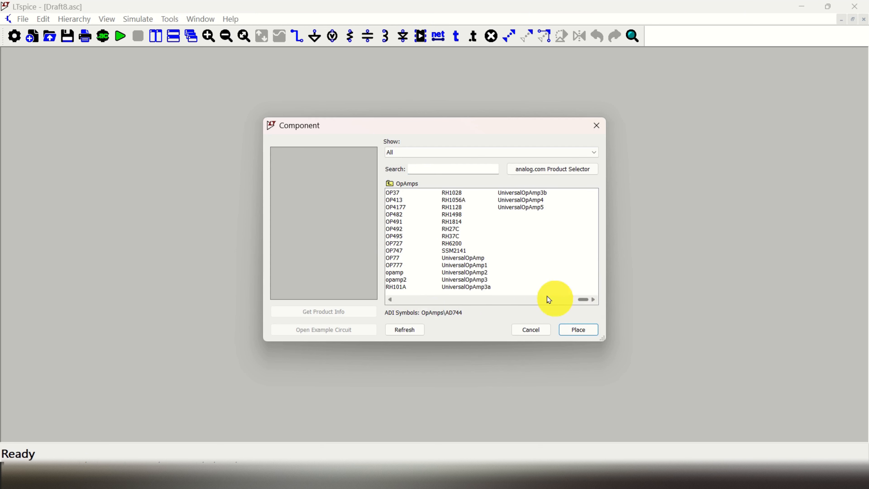
{"action": "left_click", "coordinate": [480, 266]}
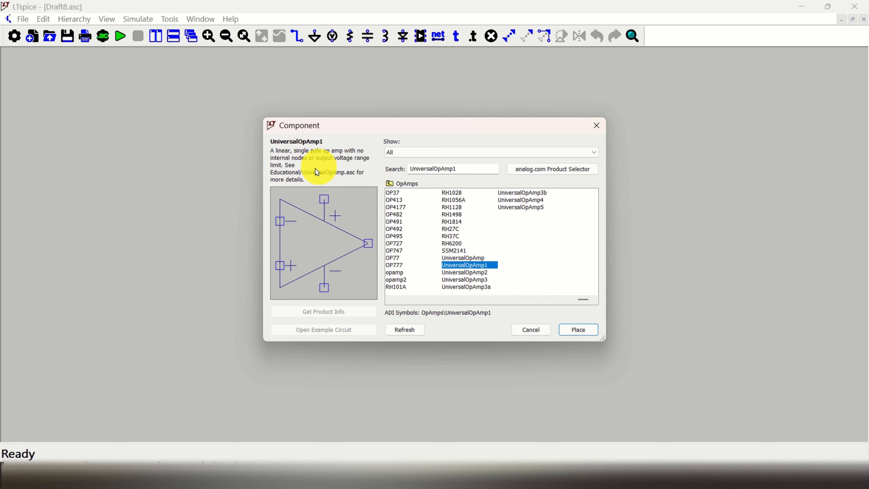
{"action": "left_click", "coordinate": [578, 330]}
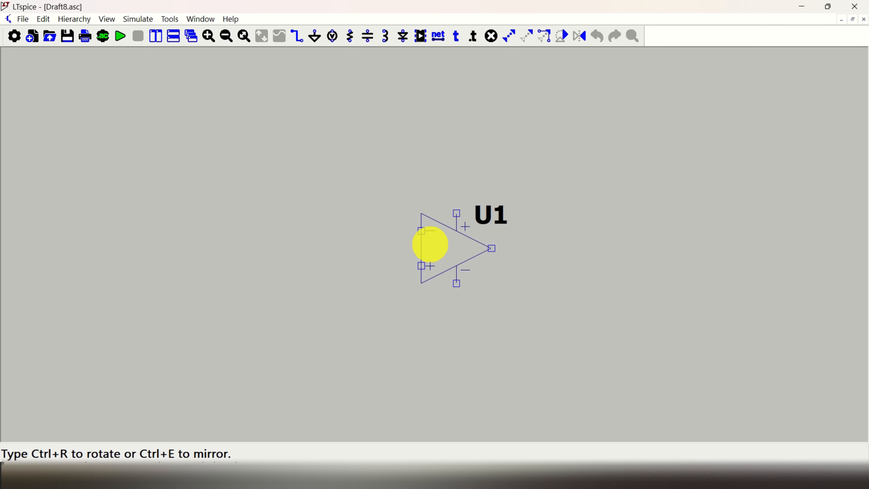
{"action": "left_click", "coordinate": [430, 244]}
{"action": "right_click", "coordinate": [530, 260]}
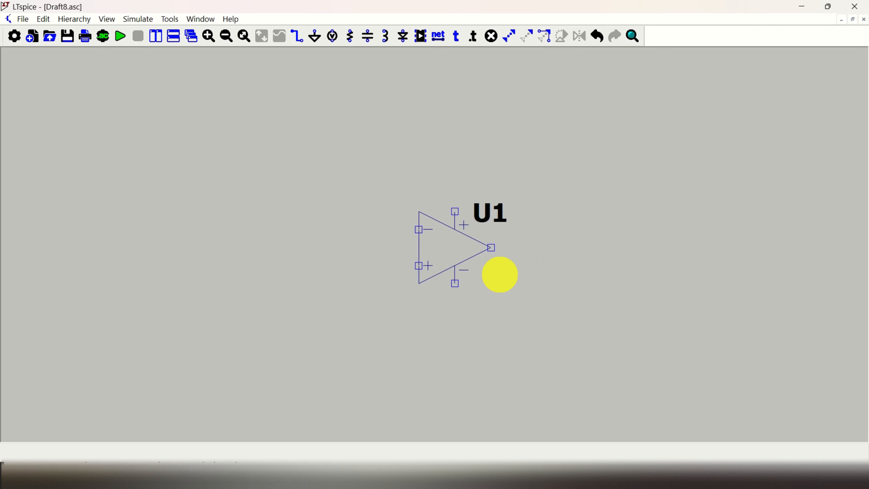
- Place two voltage sources to the right of the op-amp, one above and one below it
{"action": "scroll", "coordinate": [506, 279], "scroll_direction": "down", "scroll_amount": 5}
{"action": "scroll", "coordinate": [599, 327], "scroll_direction": "up", "scroll_amount": 3}
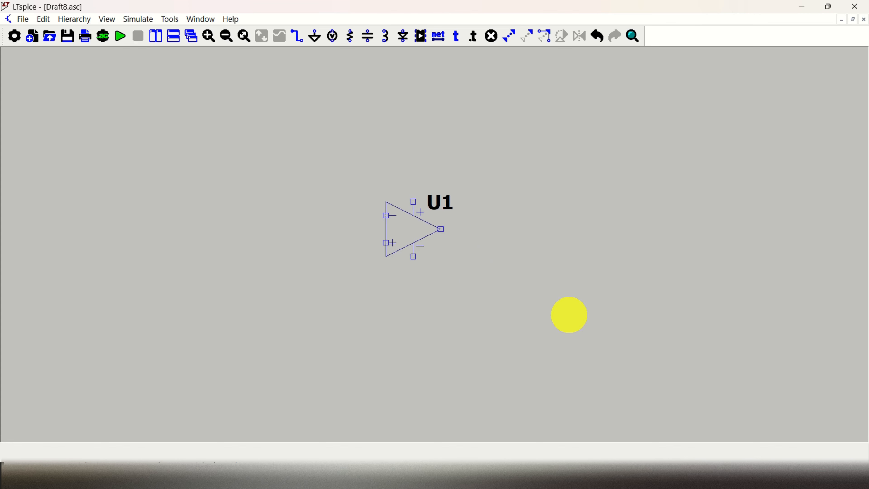
{"action": "left_click", "coordinate": [332, 36]}
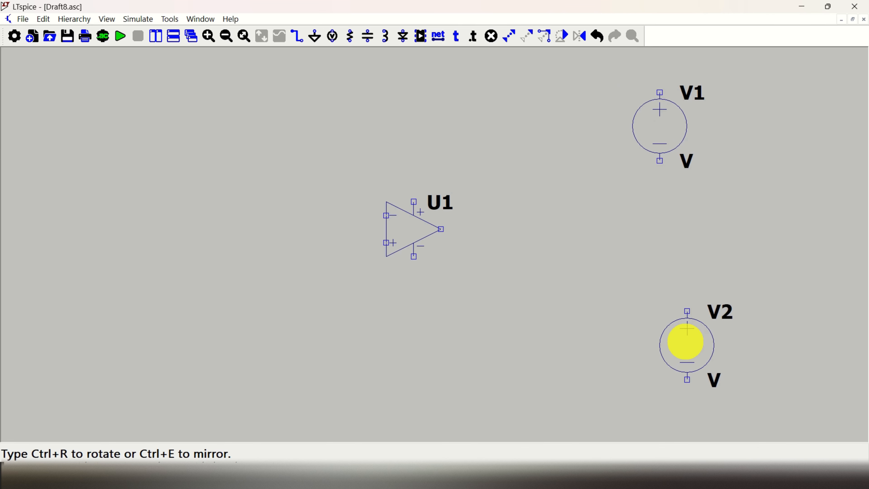
{"action": "left_click", "coordinate": [673, 342]}
{"action": "key", "text": "Escape"}
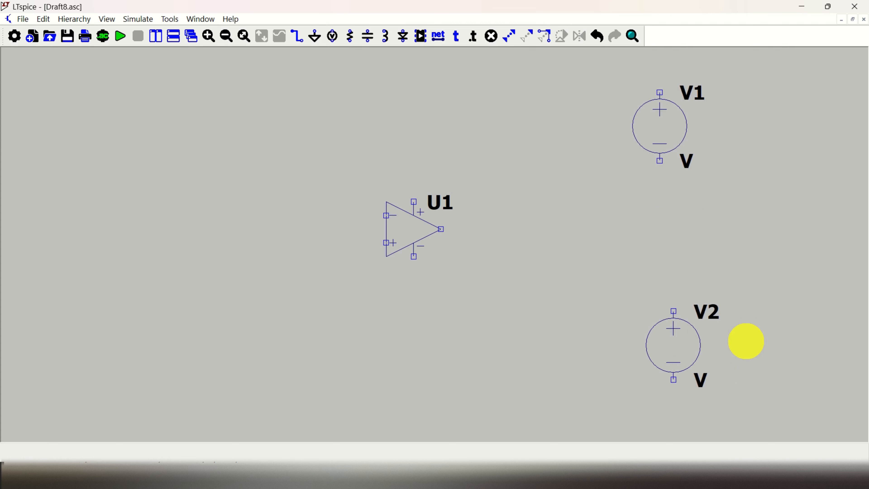
- Place a ground symbol just below each of the voltage sources V1 and V2
{"action": "scroll", "coordinate": [650, 244], "scroll_direction": "up", "scroll_amount": 1}
{"action": "scroll", "coordinate": [650, 246], "scroll_direction": "down", "scroll_amount": 2}
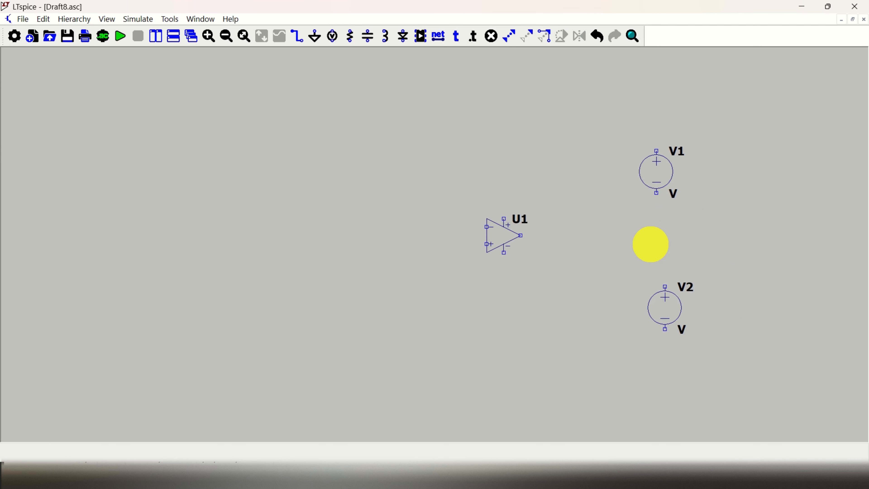
{"action": "left_click", "coordinate": [315, 36]}
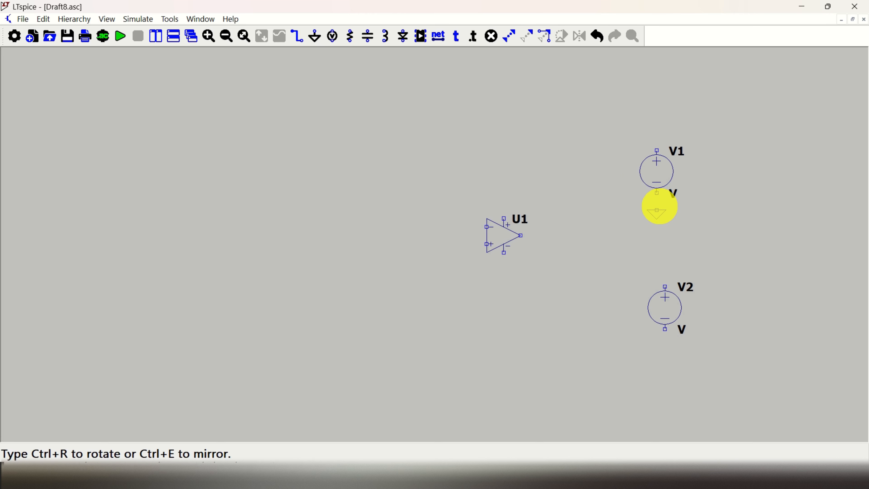
{"action": "left_click", "coordinate": [657, 210]}
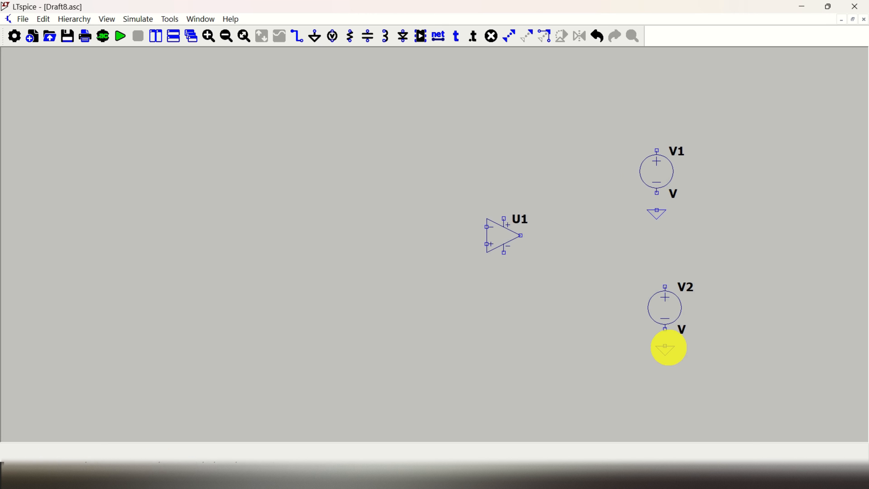
{"action": "left_click", "coordinate": [667, 348]}
{"action": "key", "text": "Escape"}
- Wire V1 between its ground symbol and the op-amp's positive supply pin, routing the wire above the op-amp
{"action": "scroll", "coordinate": [691, 333], "scroll_direction": "up", "scroll_amount": 2}
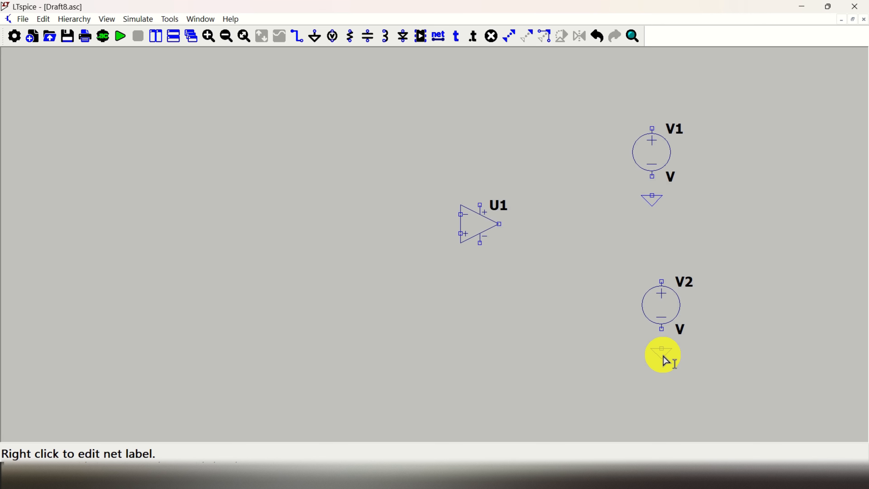
{"action": "key", "text": "F3"}
{"action": "left_click", "coordinate": [652, 198]}
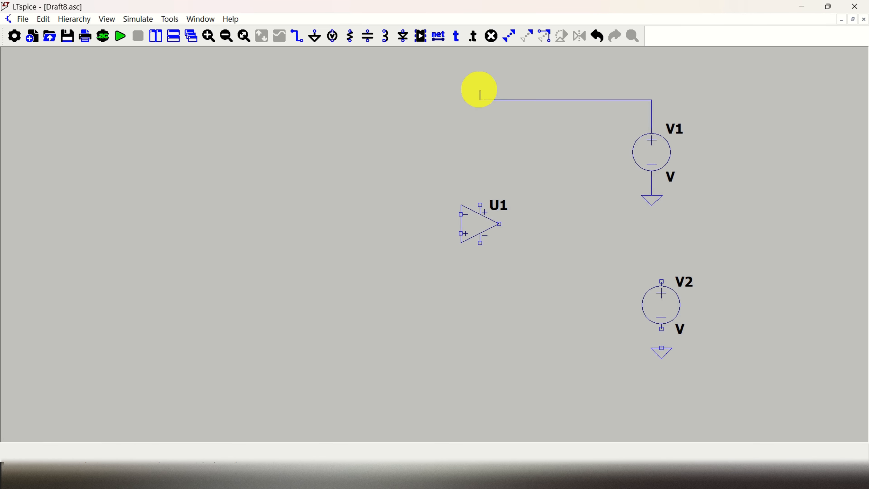
{"action": "left_click", "coordinate": [480, 101]}
{"action": "left_click", "coordinate": [480, 205]}
- Wire V2 between its ground symbol and the op-amp's negative supply pin, routing the wire below the op-amp
{"action": "left_click", "coordinate": [662, 330]}
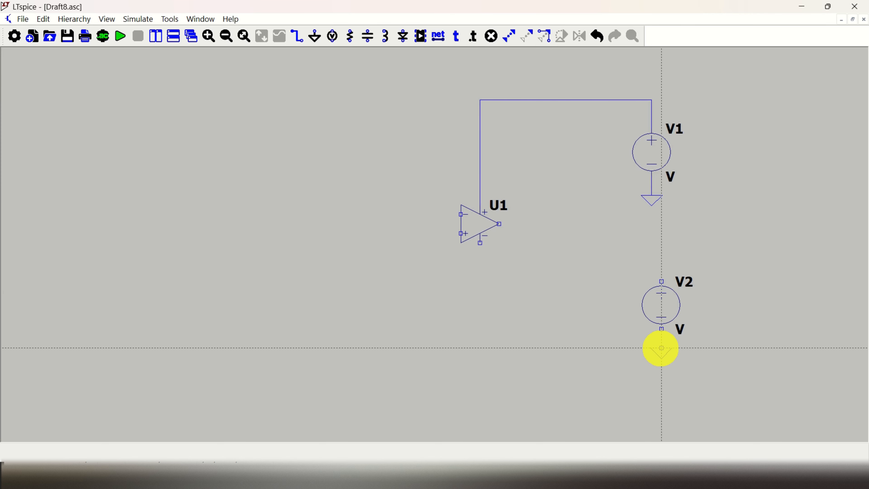
{"action": "left_click", "coordinate": [662, 348]}
{"action": "left_click", "coordinate": [662, 282]}
{"action": "left_click", "coordinate": [662, 271]}
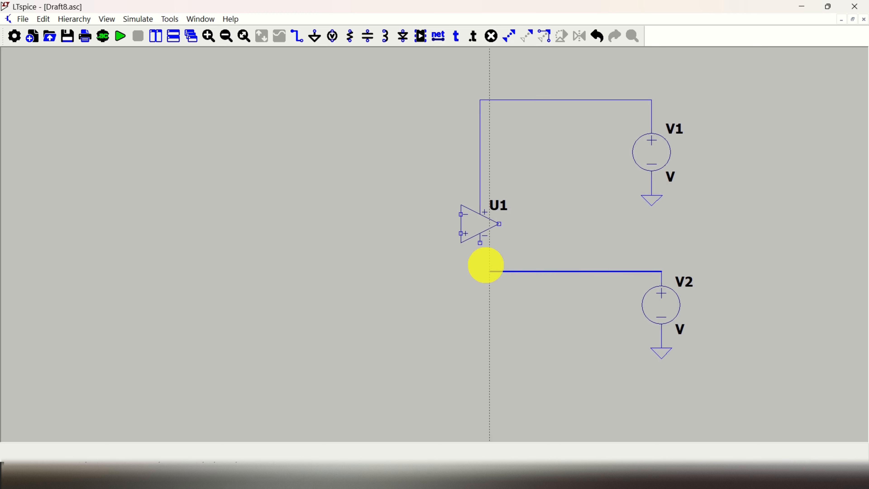
{"action": "left_click", "coordinate": [481, 243]}
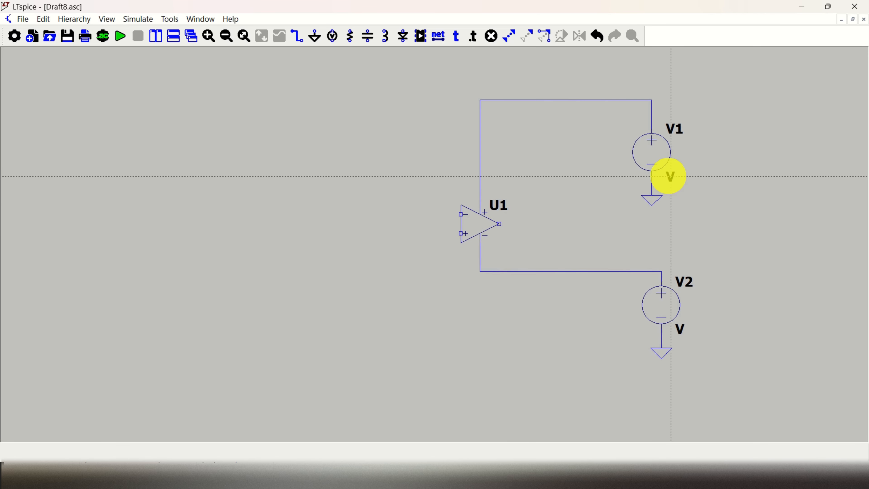
{"action": "key", "text": "Escape"}
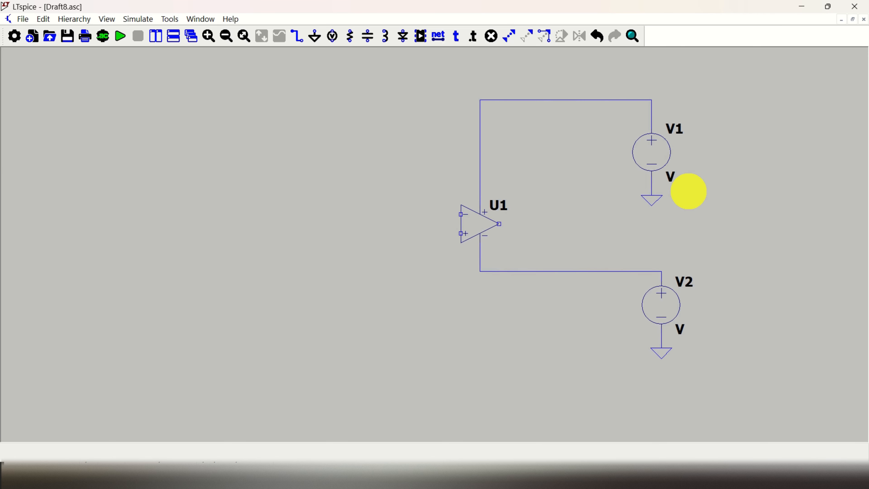
- Set the value of source V1 to 15 and the value of source V2 to -15
{"action": "right_click", "coordinate": [670, 176]}
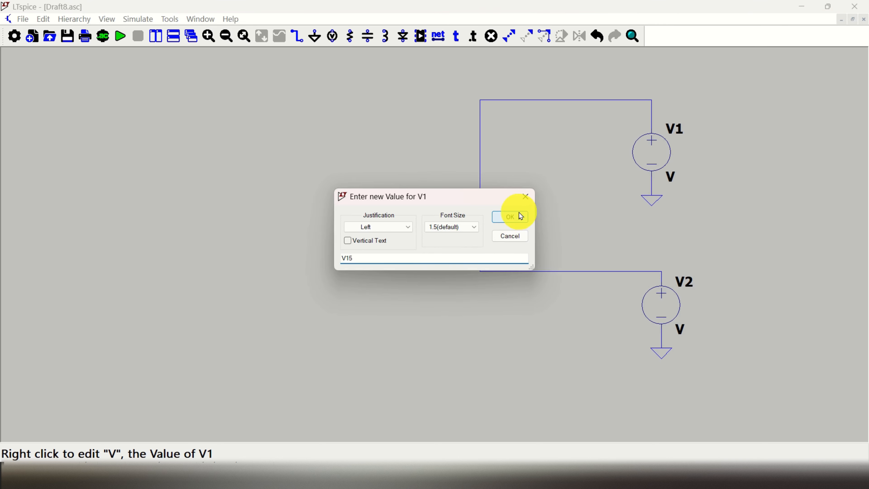
{"action": "type", "text": "15"}
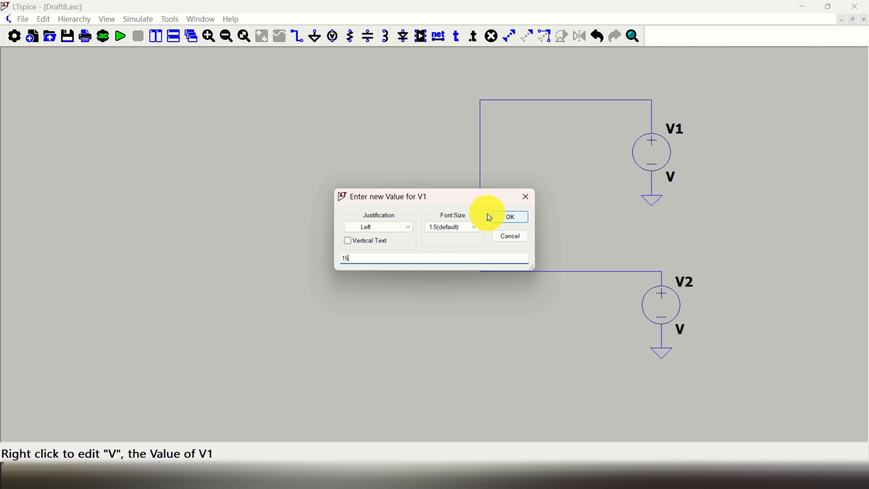
{"action": "left_click", "coordinate": [508, 219]}
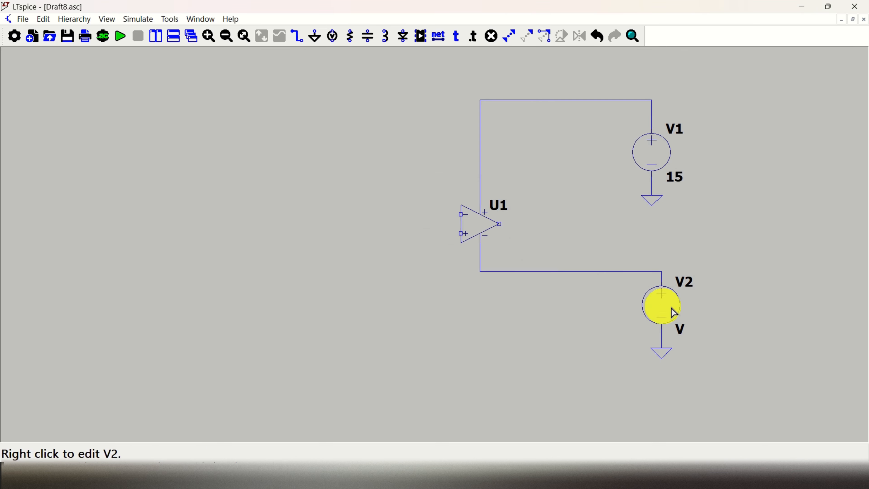
{"action": "right_click", "coordinate": [681, 337]}
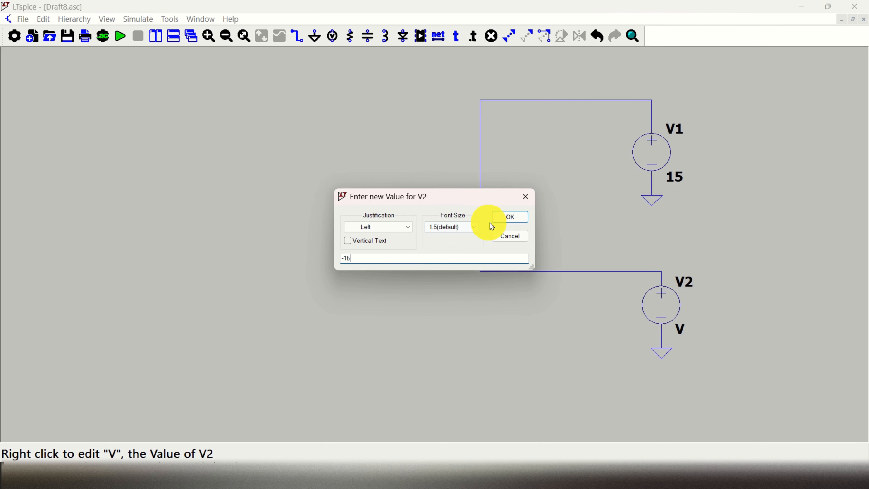
{"action": "left_click", "coordinate": [511, 217]}
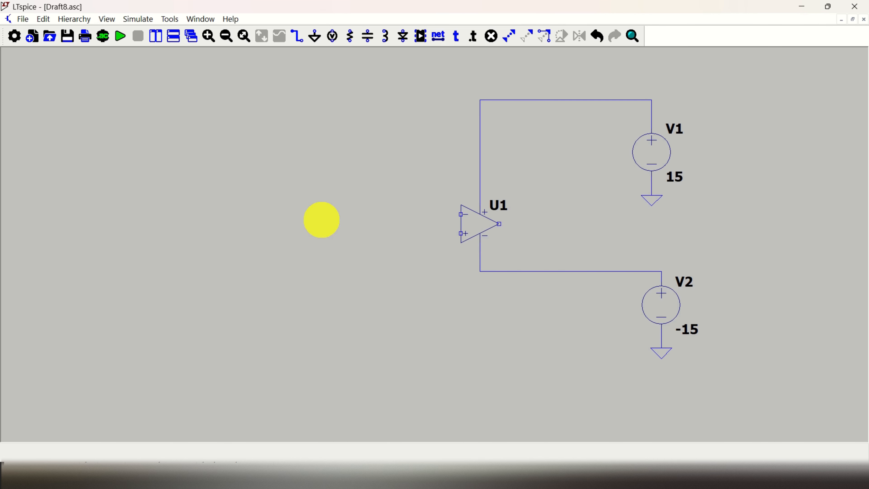
{"action": "left_click", "coordinate": [334, 37]}
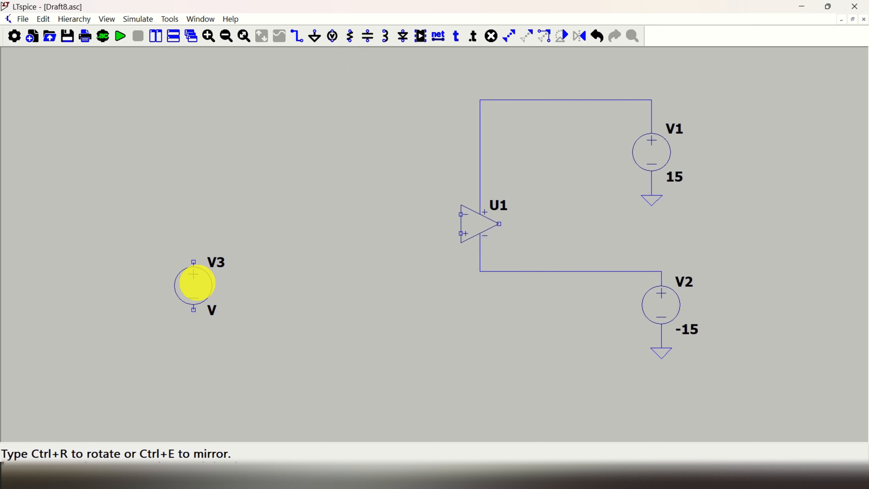
{"action": "left_click", "coordinate": [198, 278]}
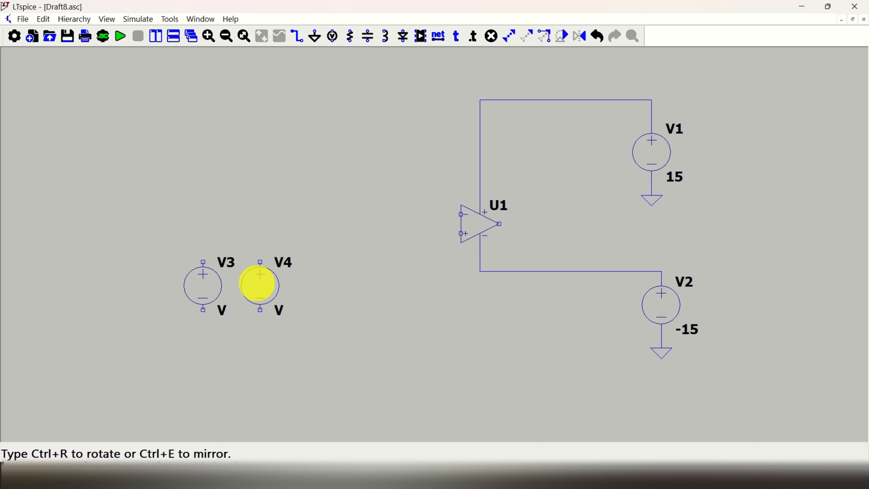
{"action": "key", "text": "ctrl+z"}
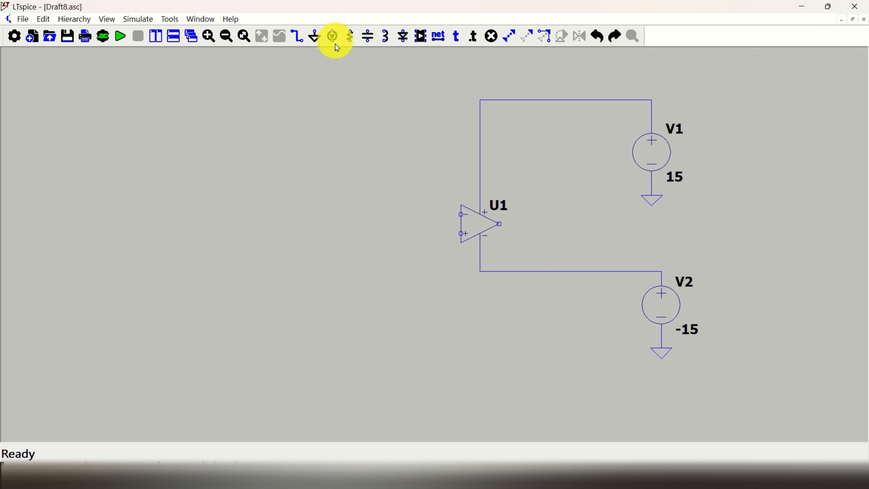
{"action": "left_click", "coordinate": [334, 37]}
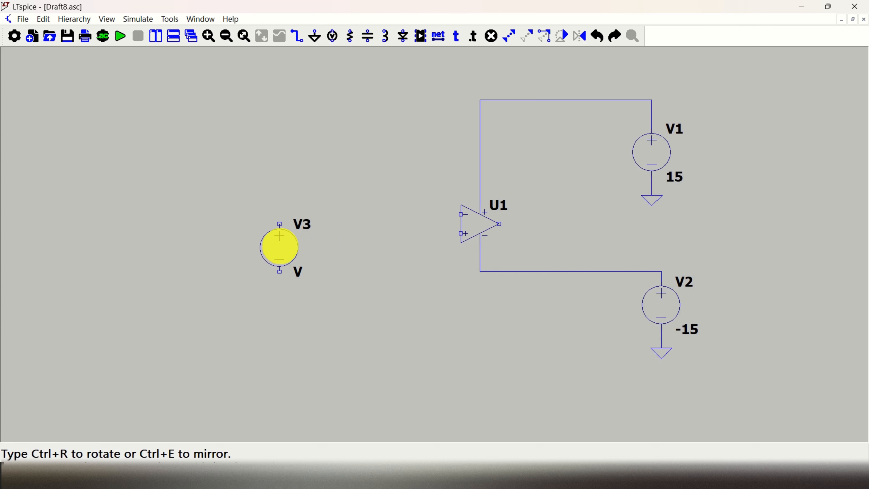
{"action": "left_click", "coordinate": [280, 248]}
{"action": "key", "text": "Escape"}
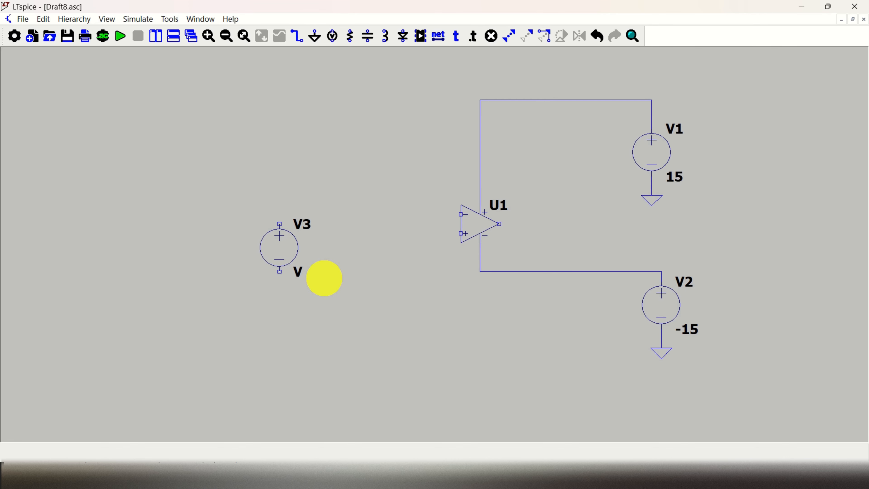
{"action": "key", "text": "ctrl+z"}
- Place a third voltage source to the left of the op-amp, with a ground symbol just below it
{"action": "left_click", "coordinate": [333, 36]}
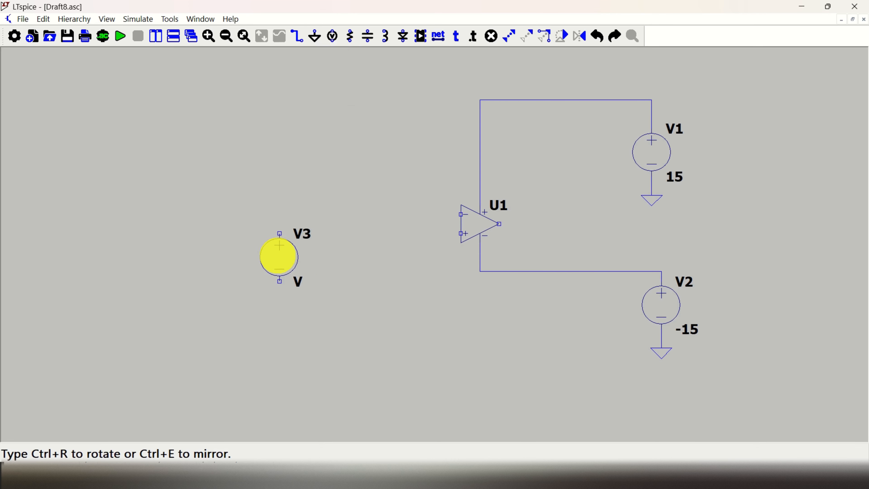
{"action": "left_click", "coordinate": [279, 266]}
{"action": "key", "text": "Escape"}
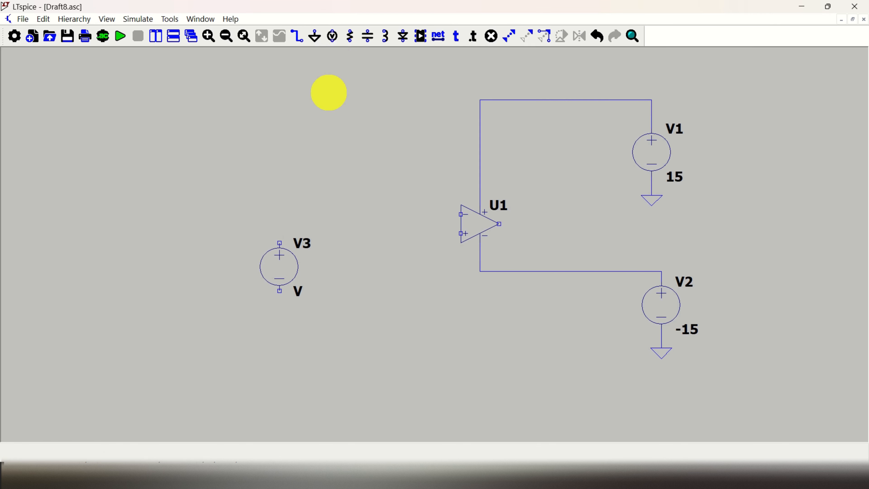
{"action": "left_click", "coordinate": [315, 36]}
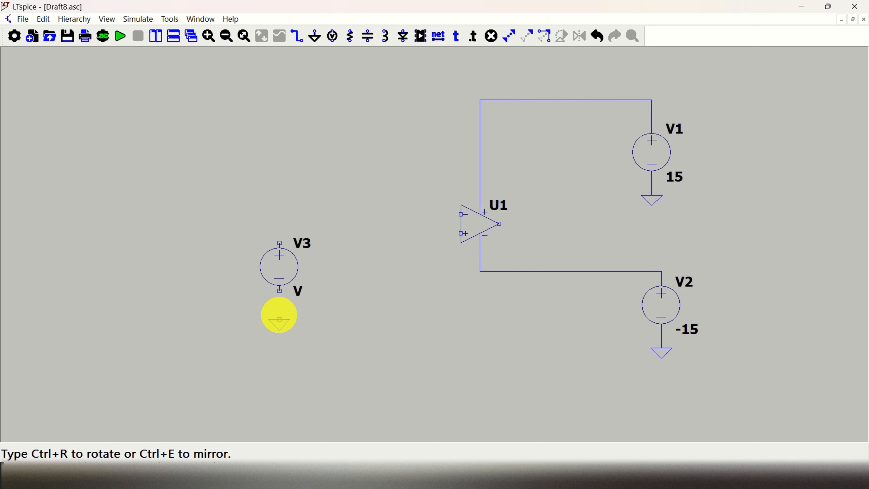
{"action": "left_click", "coordinate": [280, 315]}
{"action": "key", "text": "Escape"}
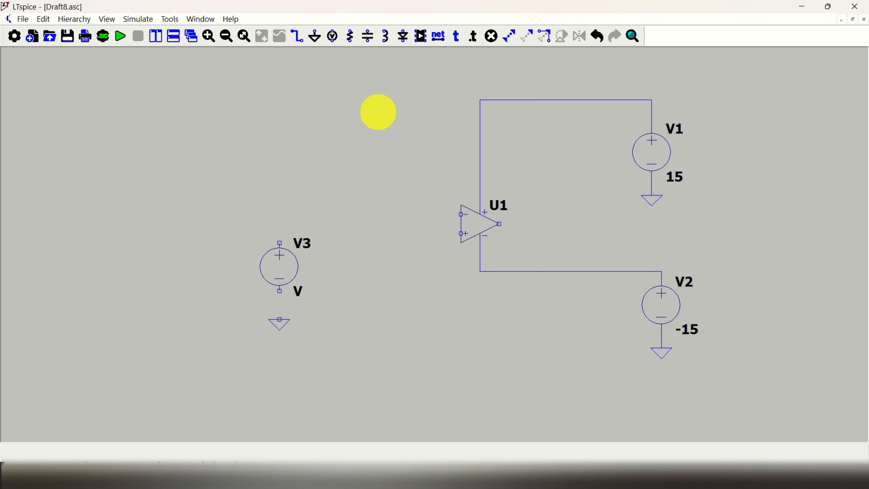
- Place two horizontal resistors, one between the new source and the op-amp's inverting input, the other above the op-amp
{"action": "left_click", "coordinate": [351, 40]}
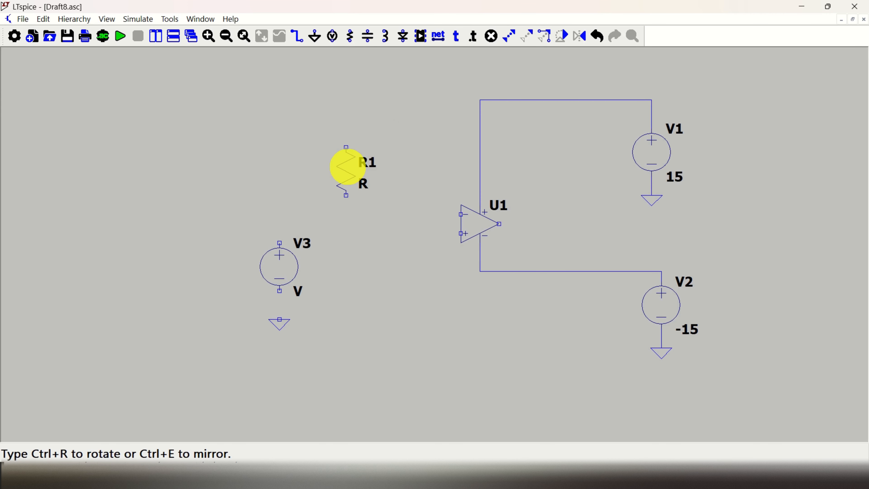
{"action": "key", "text": "ctrl+r"}
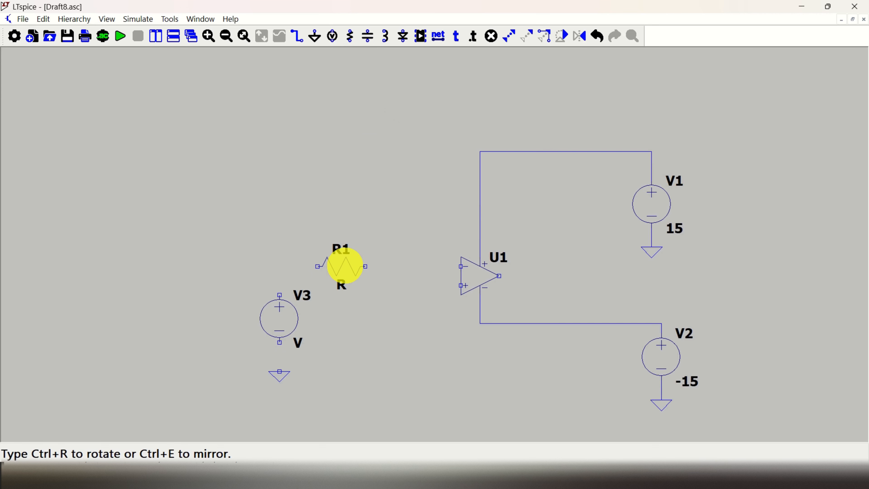
{"action": "left_click", "coordinate": [346, 266]}
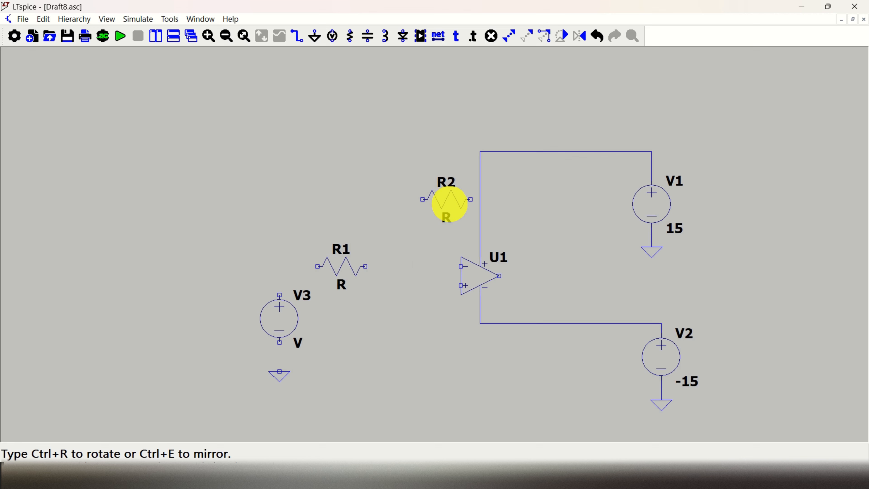
{"action": "left_click", "coordinate": [450, 205]}
{"action": "key", "text": "Escape"}
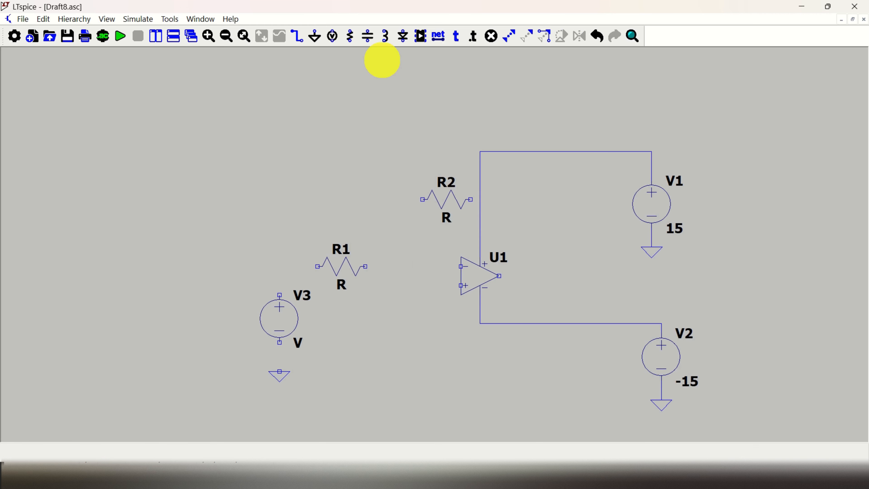
- Place a horizontal capacitor above resistor R2 and rename it C
{"action": "left_click", "coordinate": [368, 36]}
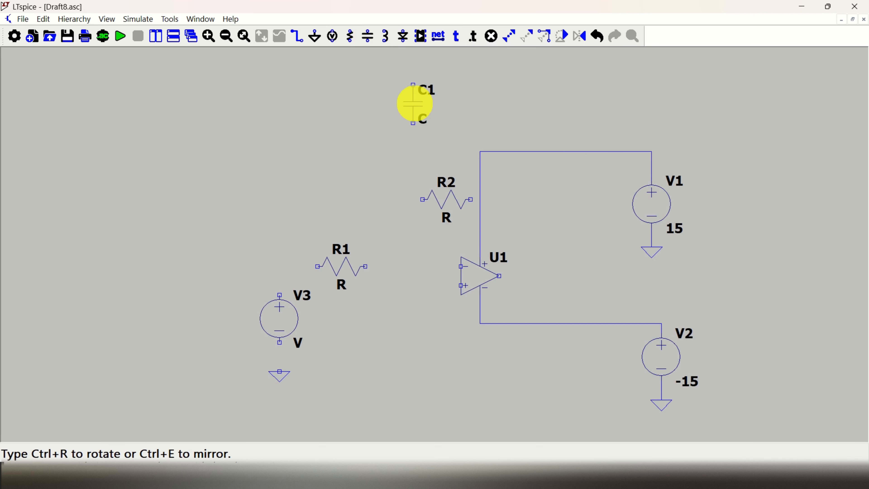
{"action": "key", "text": "ctrl+r"}
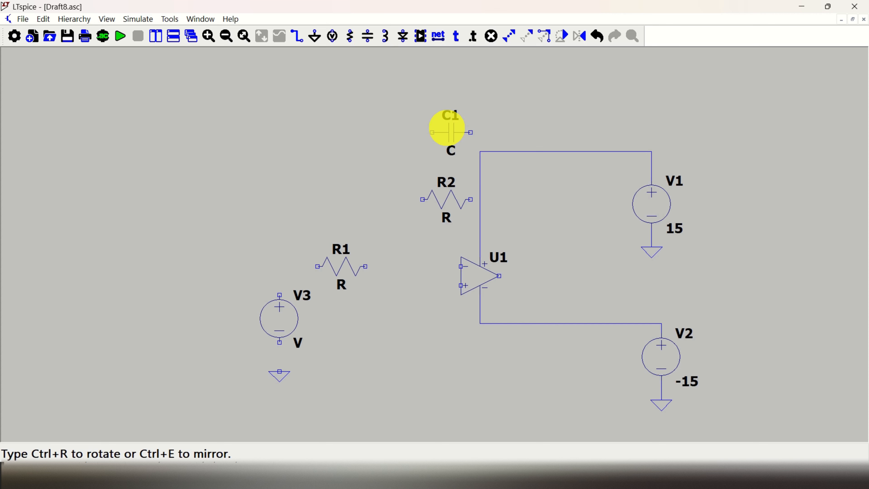
{"action": "left_click", "coordinate": [448, 128]}
{"action": "key", "text": "Escape"}
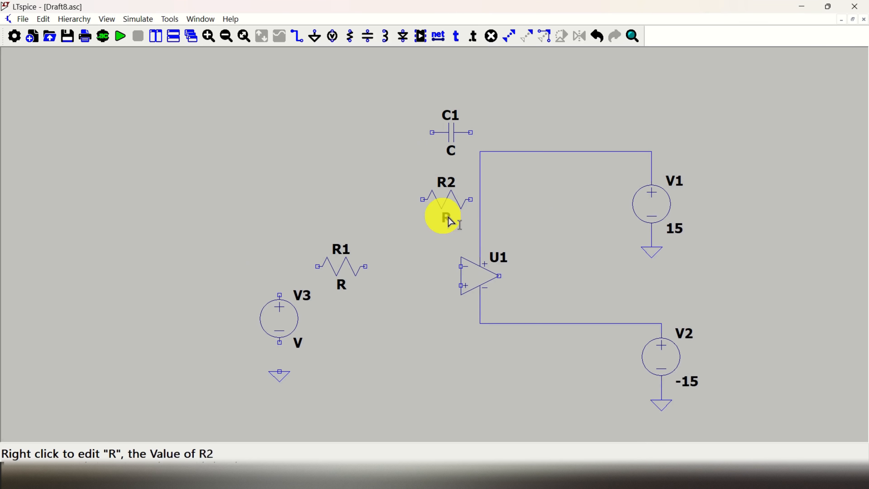
{"action": "right_click", "coordinate": [455, 123]}
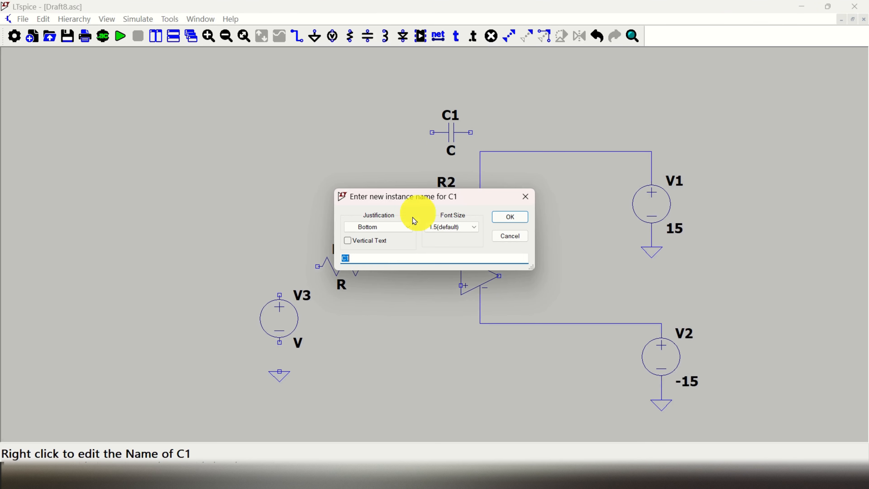
{"action": "left_click", "coordinate": [512, 217]}
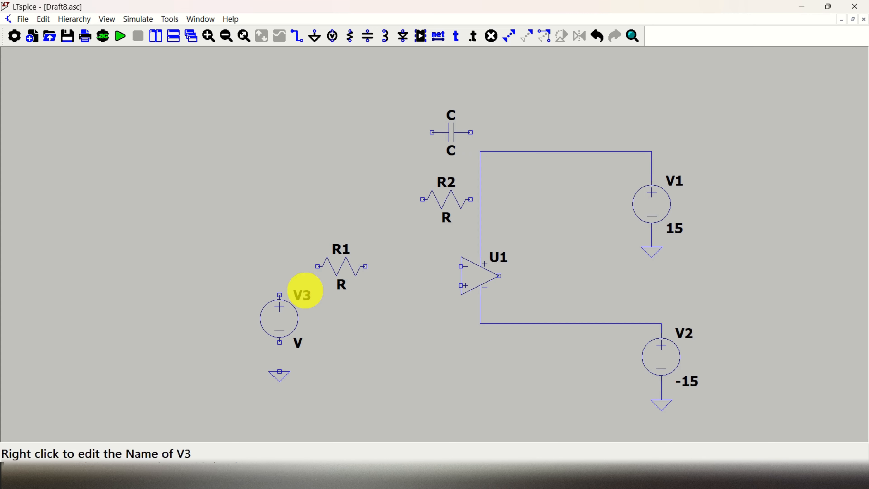
- Wire the ground symbol through source V3 and resistor R1 to the op-amp's inverting input
{"action": "key", "text": "w"}
{"action": "left_click", "coordinate": [279, 372]}
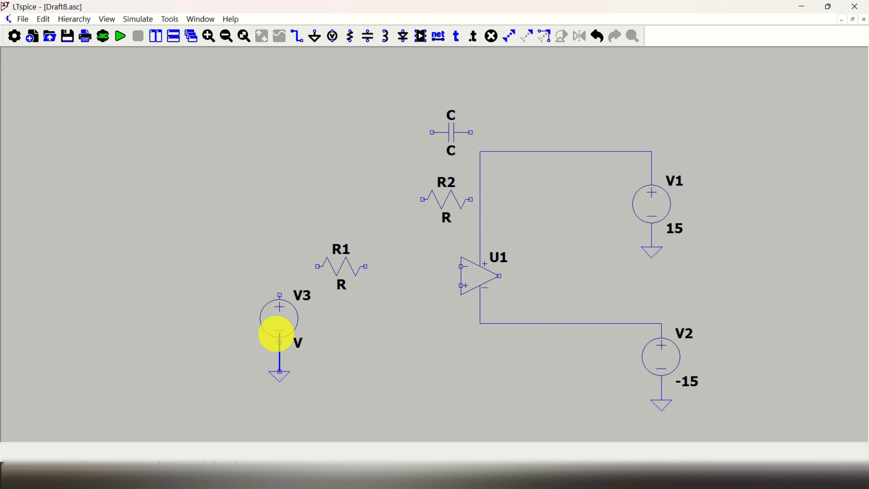
{"action": "left_click", "coordinate": [283, 268]}
{"action": "left_click", "coordinate": [365, 266]}
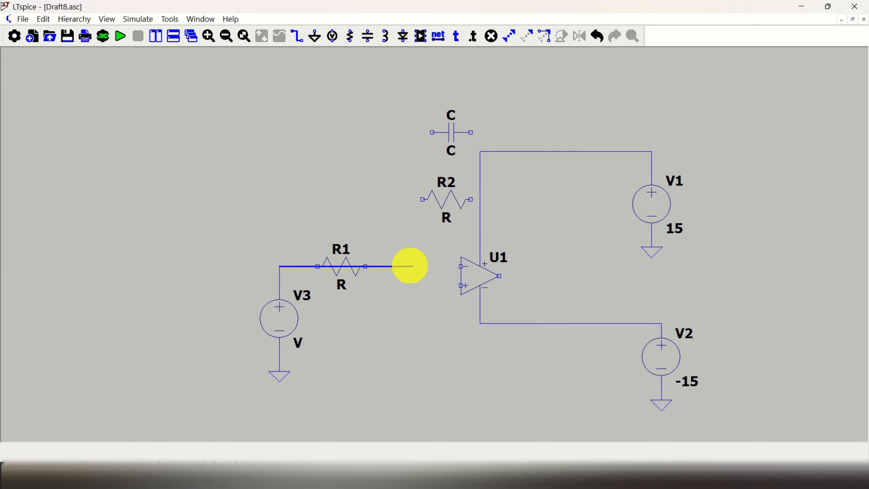
{"action": "left_click", "coordinate": [461, 266]}
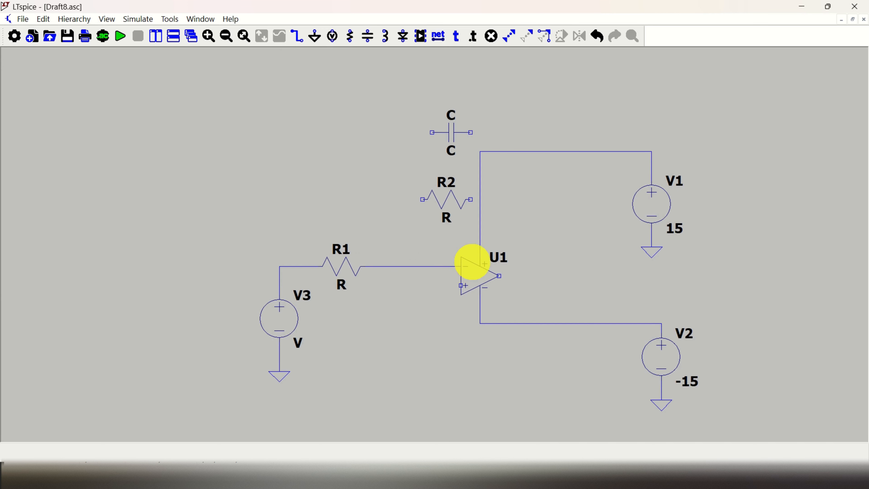
{"action": "key", "text": "Escape"}
- Wire the op-amp's output back through resistor R2 to the node between R1 and the inverting input
{"action": "left_click", "coordinate": [297, 35]}
{"action": "left_click", "coordinate": [499, 276]}
{"action": "left_click", "coordinate": [537, 276]}
{"action": "left_click", "coordinate": [537, 199]}
{"action": "left_click", "coordinate": [394, 200]}
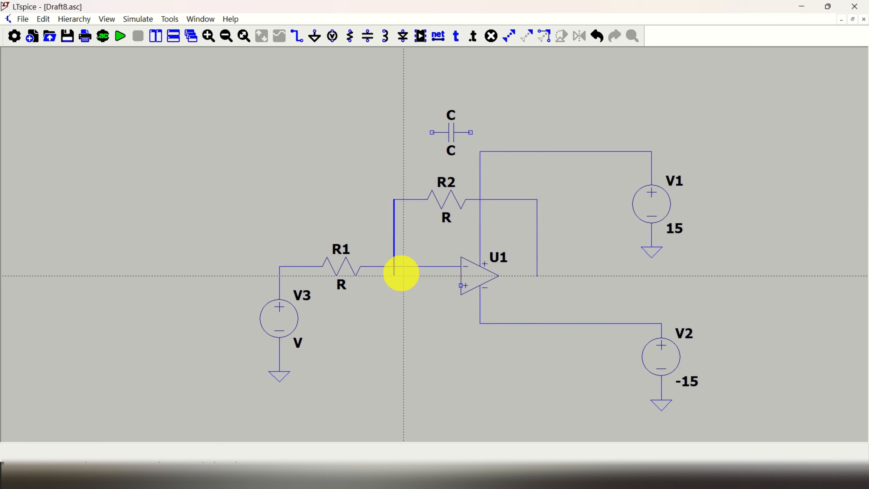
{"action": "left_click", "coordinate": [394, 266]}
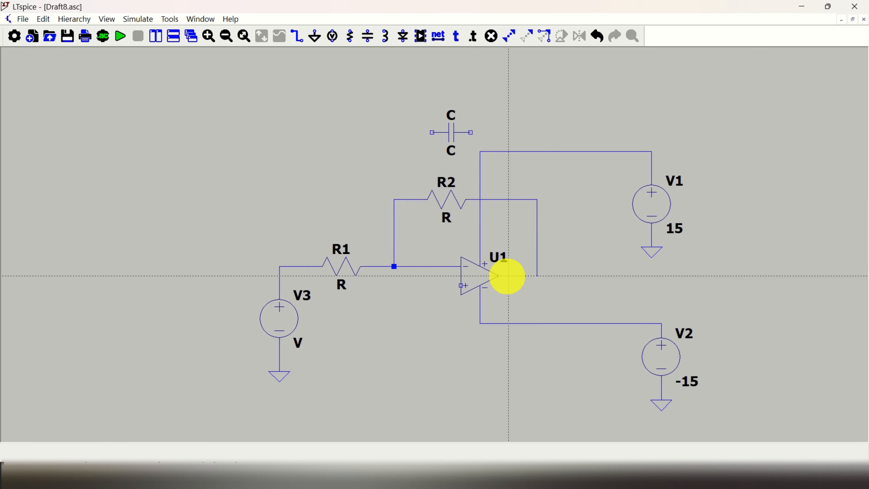
- Wire capacitor C in parallel with resistor R2, joining the wires at both ends of R2
{"action": "left_click", "coordinate": [537, 199]}
{"action": "left_click", "coordinate": [537, 133]}
{"action": "left_click", "coordinate": [394, 133]}
{"action": "left_click", "coordinate": [394, 199]}
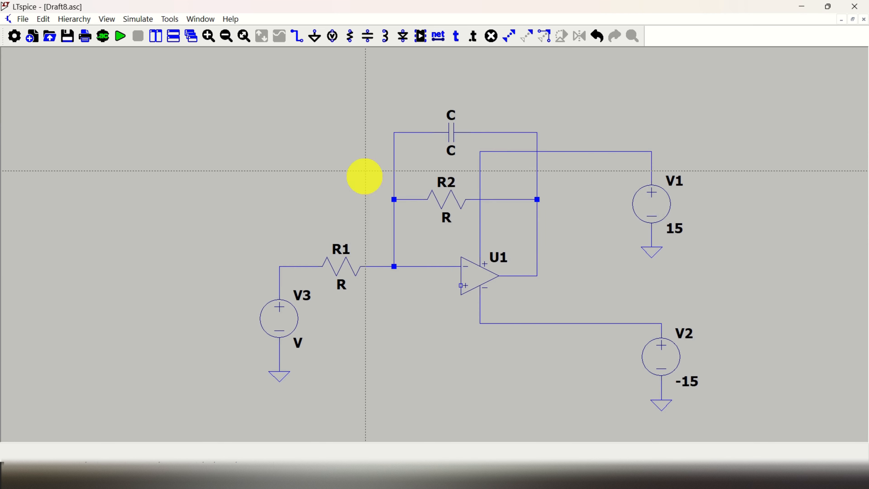
- Place a ground symbol below the op-amp and wire it to the non-inverting input
{"action": "left_click", "coordinate": [318, 40]}
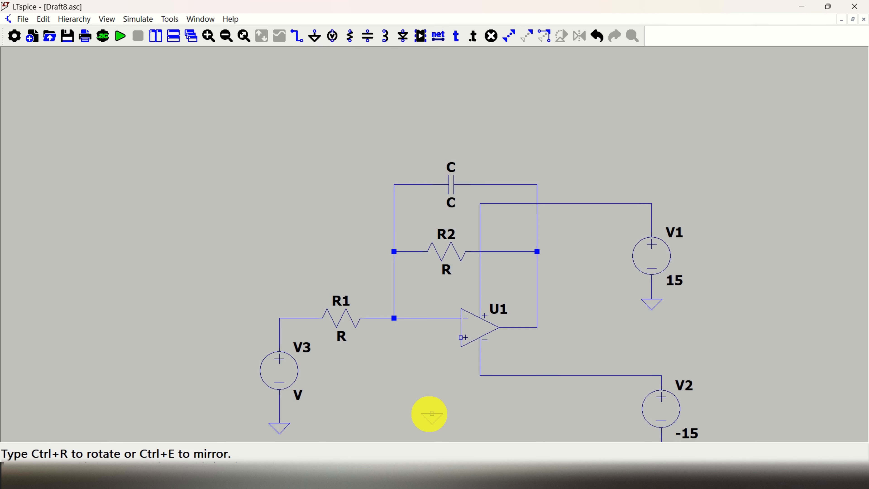
{"action": "left_click", "coordinate": [432, 423]}
{"action": "key", "text": "Escape"}
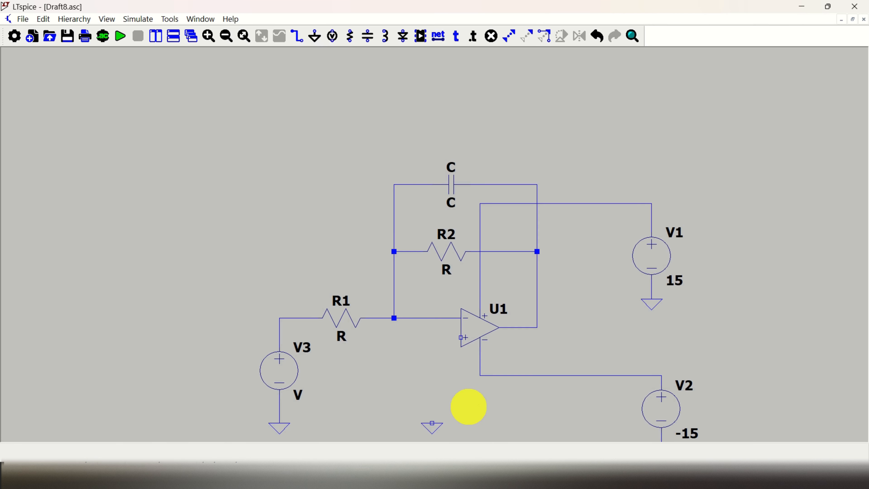
{"action": "key", "text": "F3"}
{"action": "left_click", "coordinate": [432, 424]}
{"action": "left_click", "coordinate": [462, 338]}
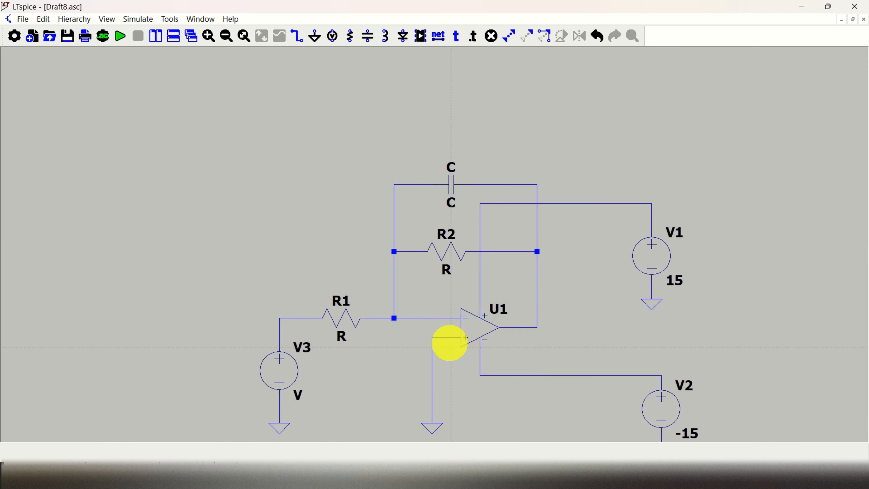
{"action": "scroll", "coordinate": [432, 411], "scroll_direction": "down", "scroll_amount": 5}
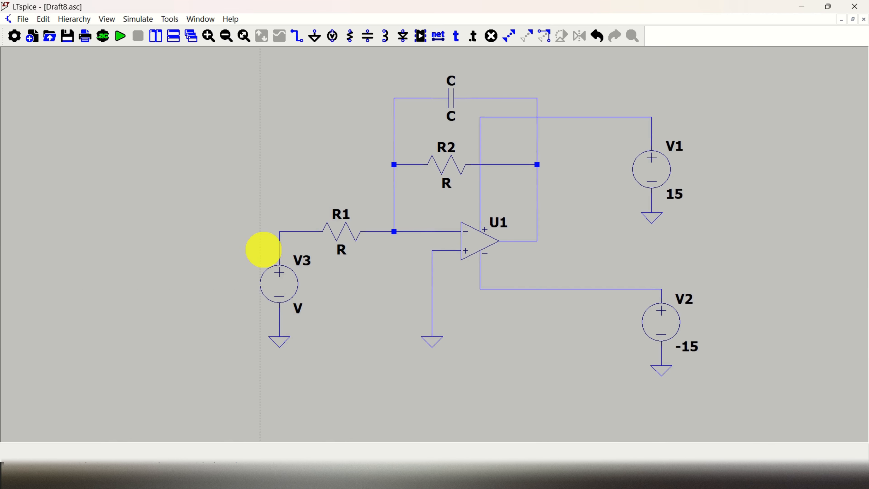
{"action": "left_click", "coordinate": [394, 231]}
{"action": "left_click", "coordinate": [394, 98]}
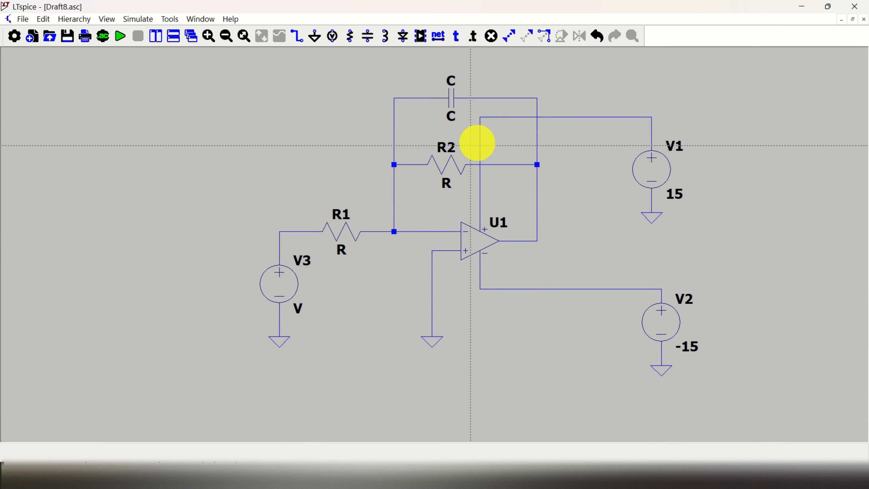
{"action": "left_click", "coordinate": [652, 117]}
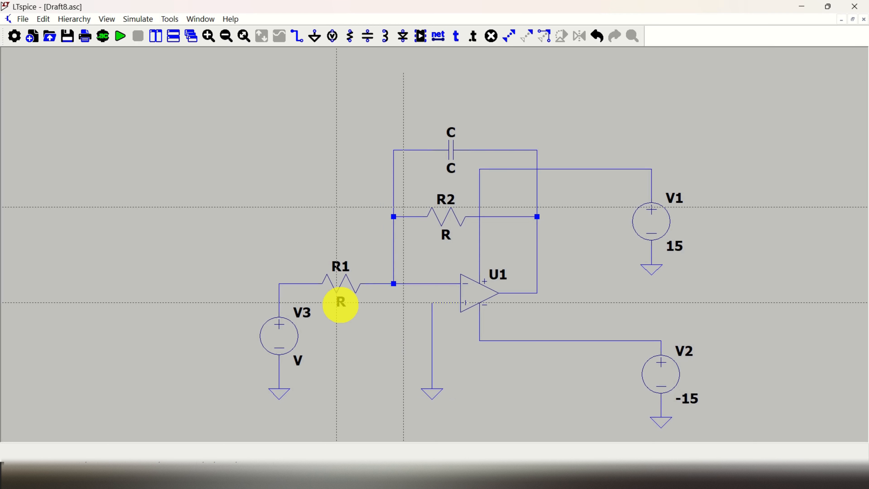
- Set the values of resistors R1 and R2 to 10000 each
{"action": "right_click", "coordinate": [340, 302]}
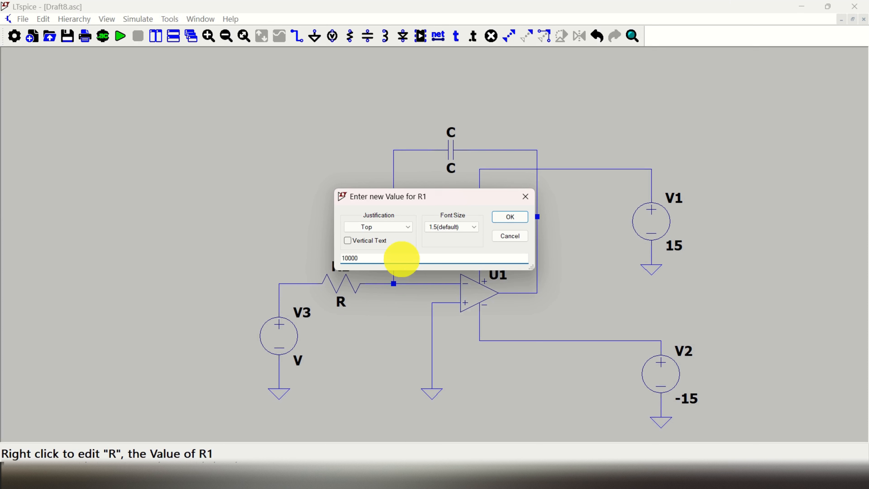
{"action": "left_click", "coordinate": [518, 217]}
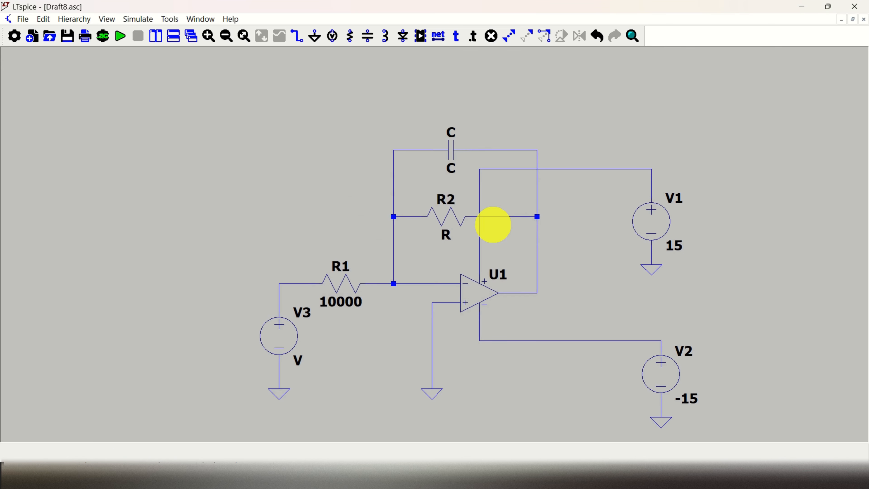
{"action": "right_click", "coordinate": [449, 242]}
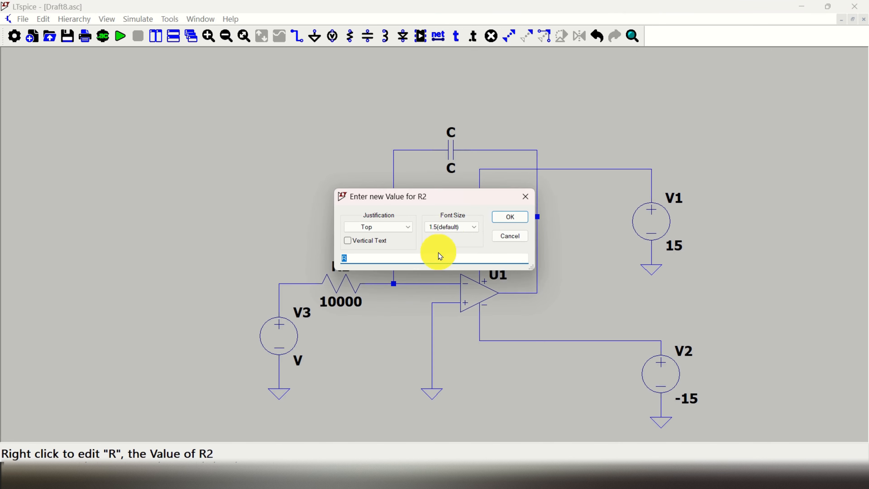
{"action": "type", "text": "10000"}
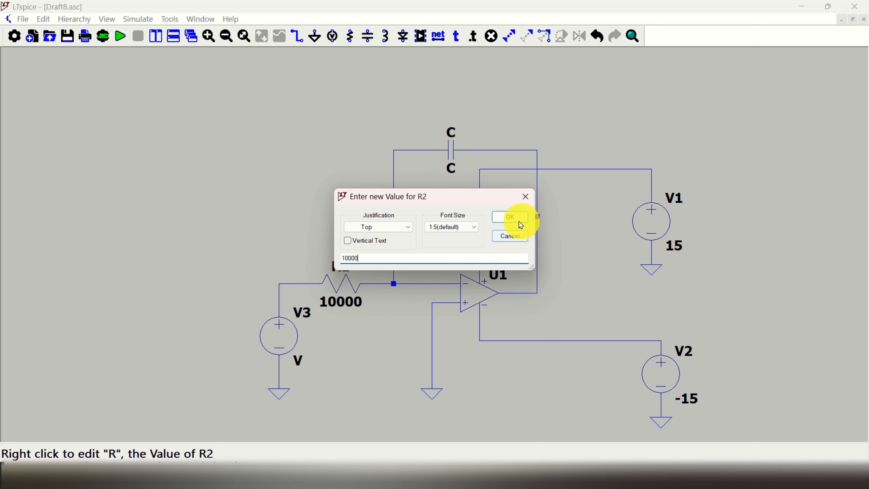
{"action": "left_click", "coordinate": [513, 217]}
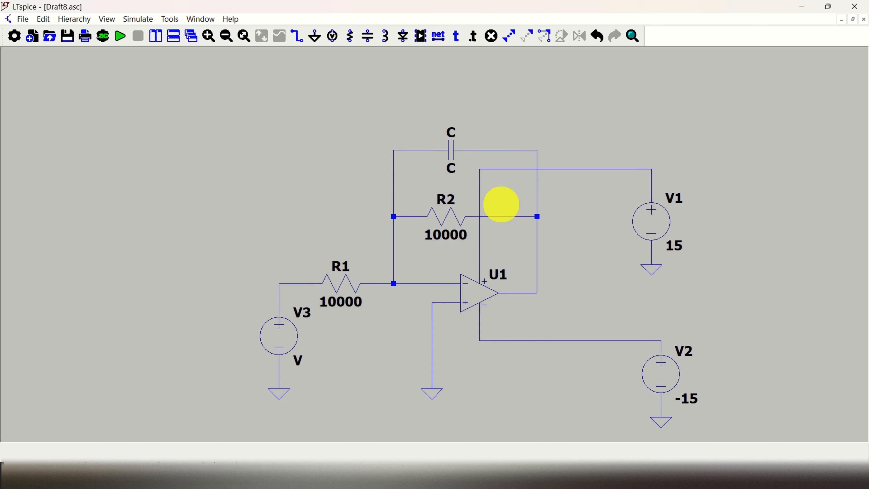
- Set the value of capacitor C to 1u
{"action": "right_click", "coordinate": [454, 177]}
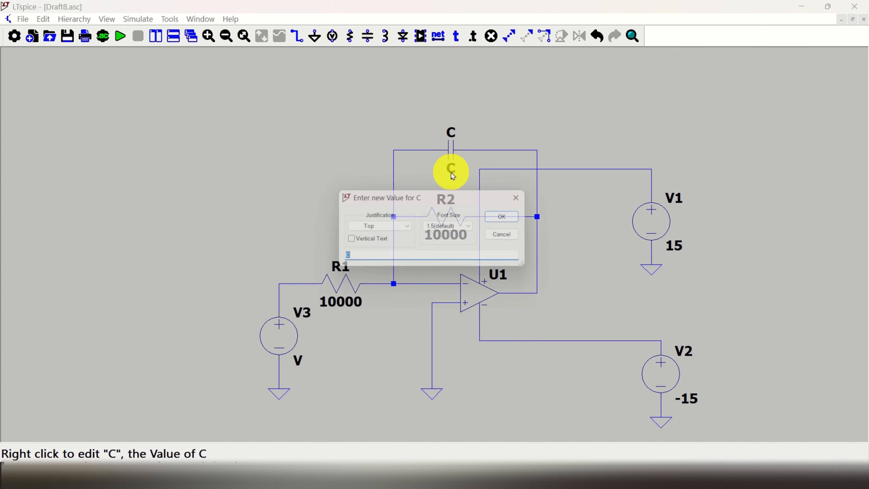
{"action": "left_click", "coordinate": [399, 254]}
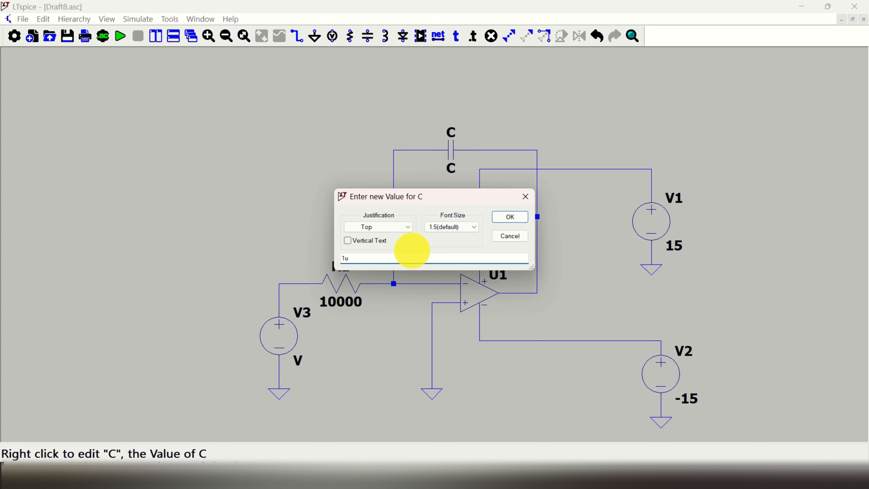
{"action": "left_click", "coordinate": [510, 217]}
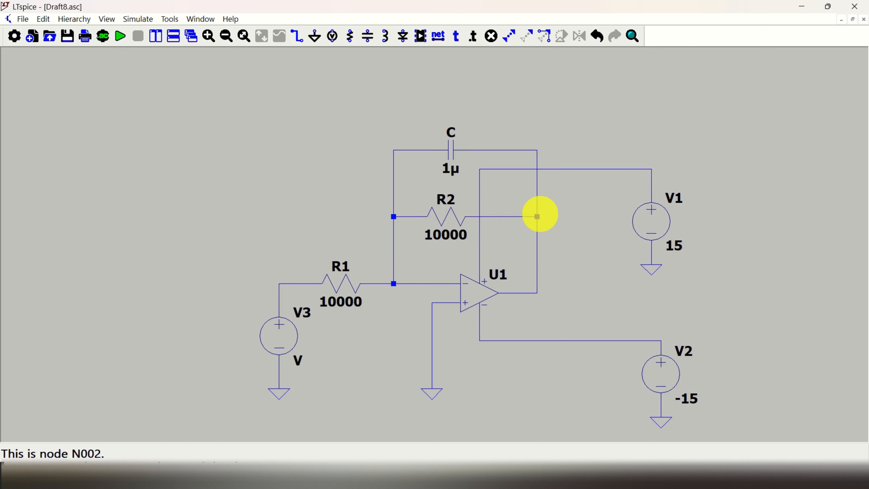
- Switch to Autodesk SketchBook to review the transfer function and break-frequency formulas, and return to the LTspice schematic
{"action": "mouse_move", "coordinate": [460, 478]}
{"action": "left_click", "coordinate": [441, 414]}
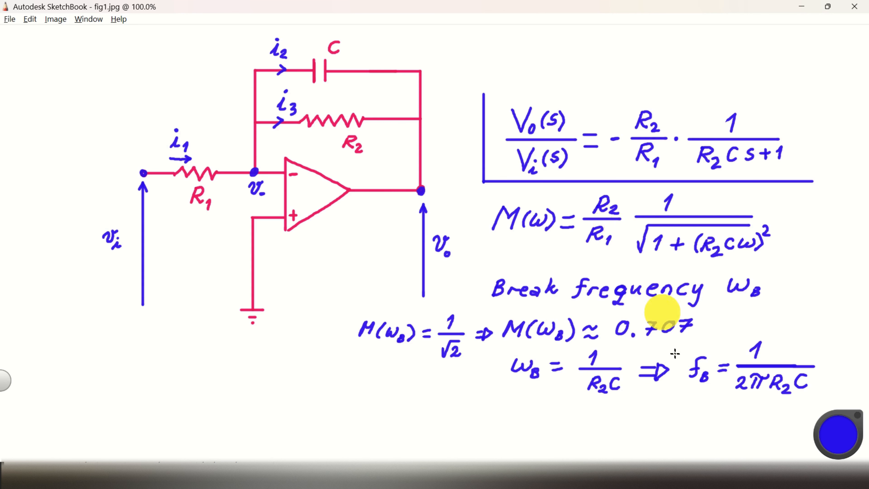
{"action": "left_click", "coordinate": [659, 480]}
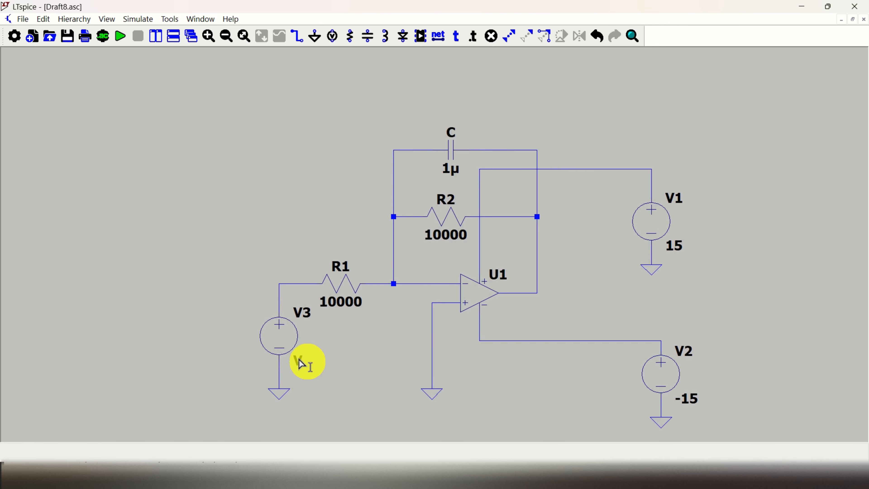
- Configure voltage source V3 as a SINE function with an amplitude of 1 V
{"action": "right_click", "coordinate": [286, 347]}
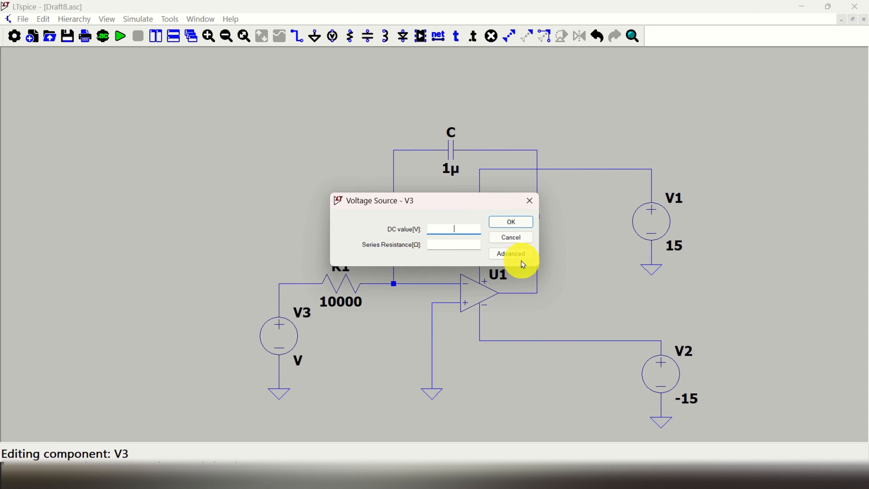
{"action": "left_click", "coordinate": [511, 253]}
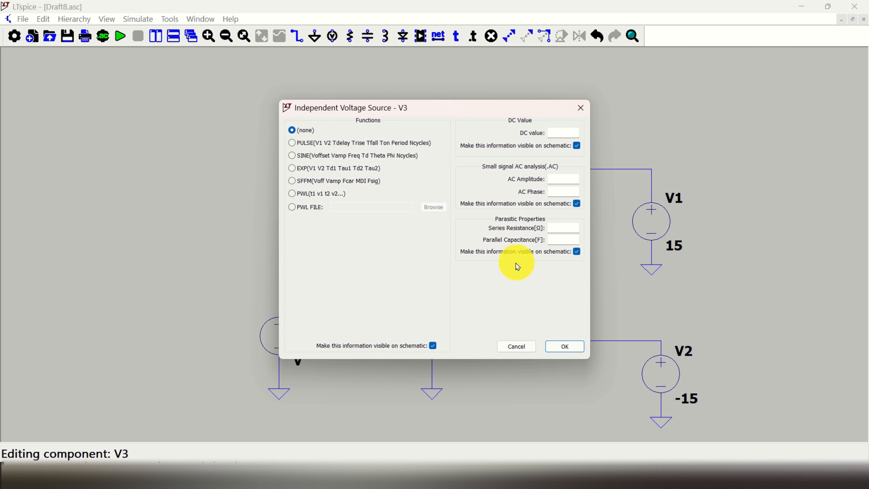
{"action": "left_click", "coordinate": [292, 156]}
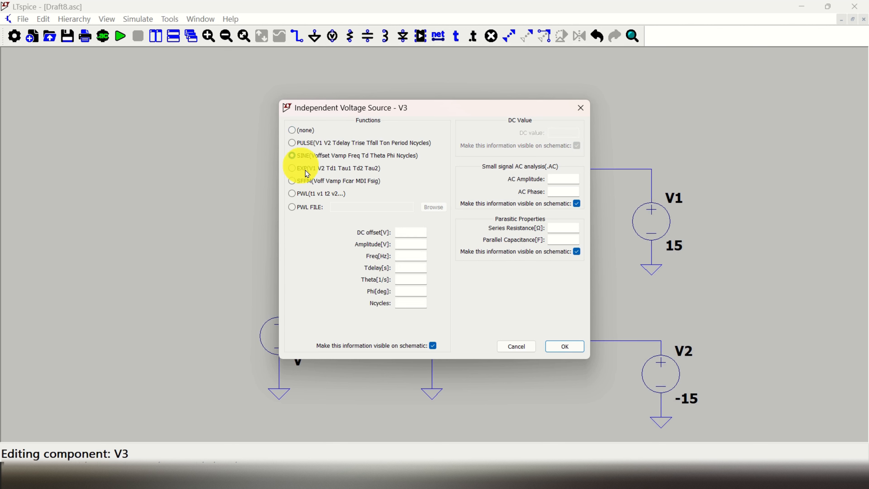
{"action": "left_click", "coordinate": [413, 255]}
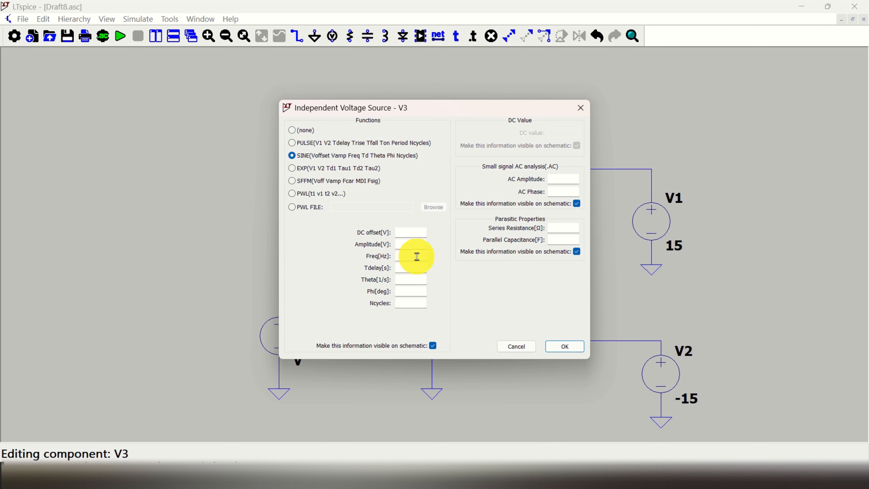
{"action": "left_click", "coordinate": [420, 244]}
{"action": "left_click_drag", "start_coordinate": [428, 114], "coordinate": [151, 102]}
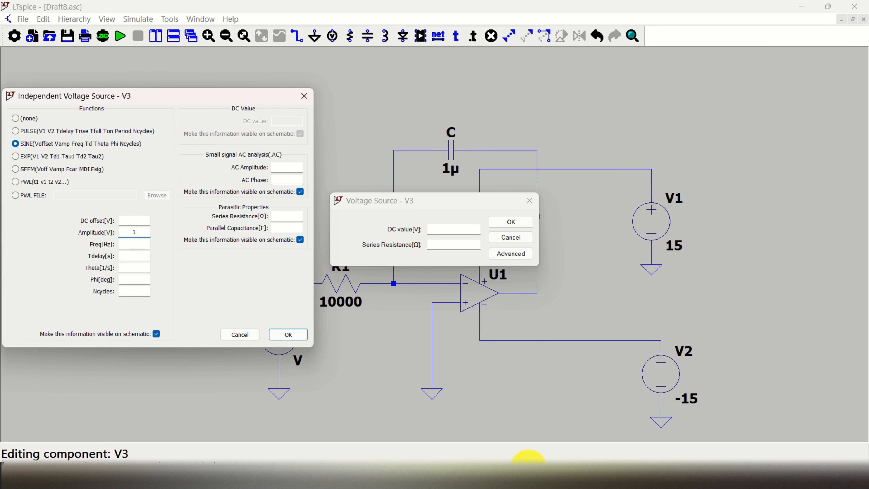
- Switch to Spyder and examine the R2, C, Wn and fn lines of the untitled0.py script
{"action": "left_click", "coordinate": [514, 478]}
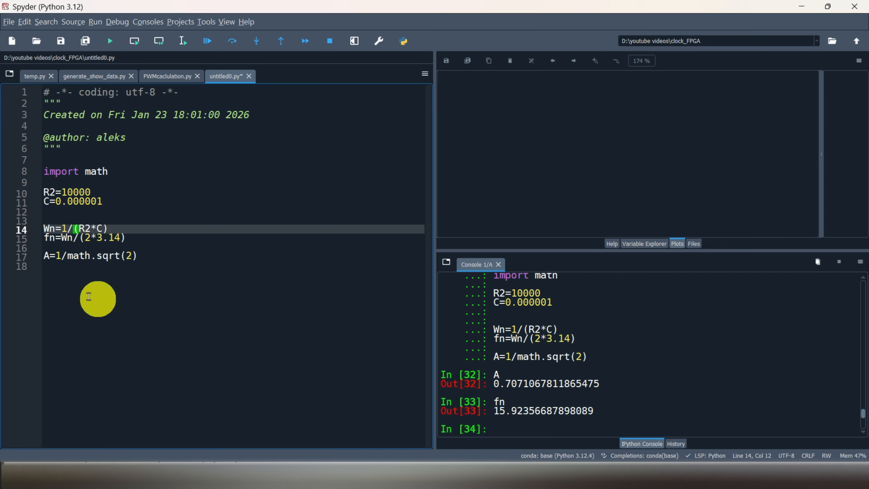
{"action": "double_click", "coordinate": [75, 191]}
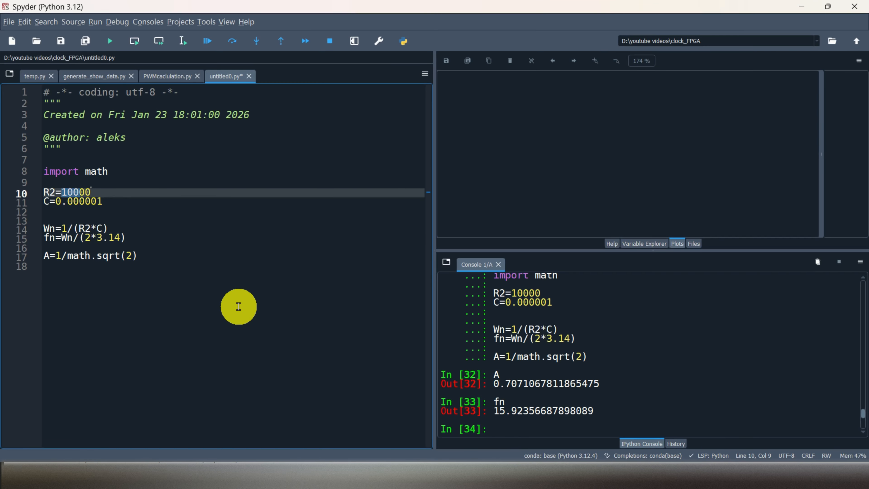
{"action": "double_click", "coordinate": [92, 201]}
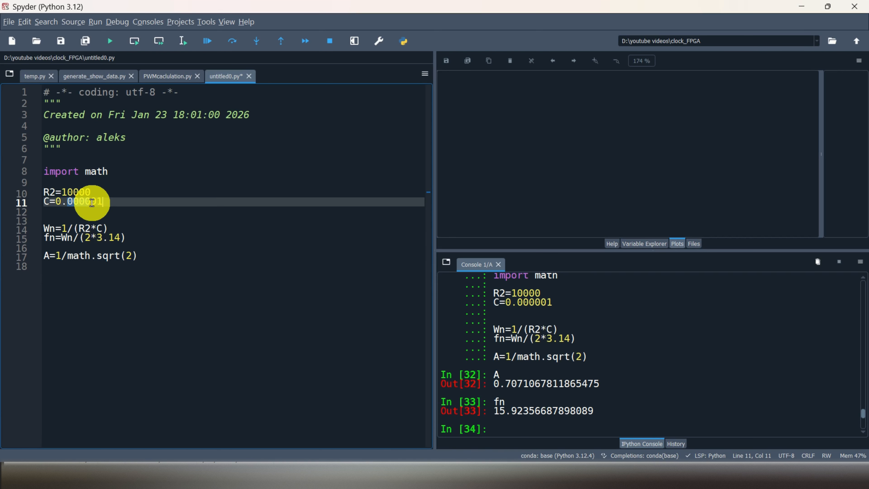
{"action": "left_click", "coordinate": [185, 181]}
{"action": "left_click", "coordinate": [138, 222]}
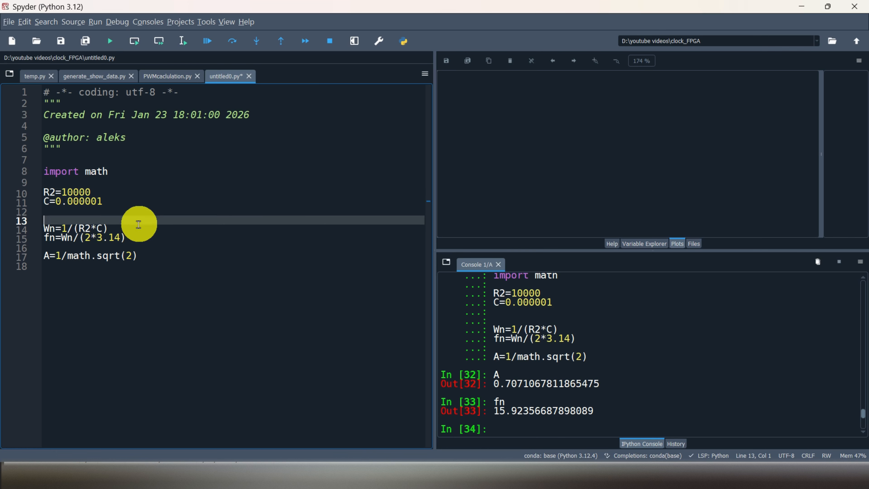
{"action": "left_click_drag", "start_coordinate": [93, 228], "coordinate": [34, 229]}
{"action": "left_click", "coordinate": [209, 248]}
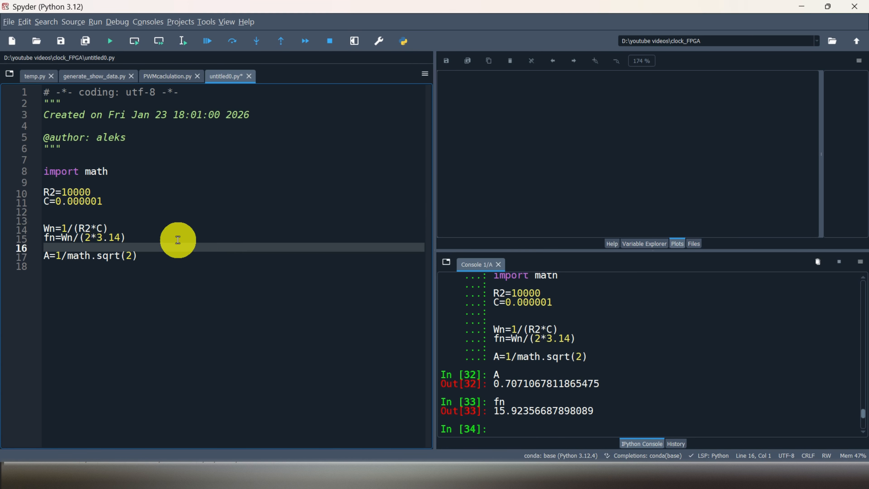
{"action": "left_click", "coordinate": [177, 239]}
- Run the script from its first line through the fn calculation and evaluate fn in the console
{"action": "left_click_drag", "start_coordinate": [107, 237], "coordinate": [23, 84]}
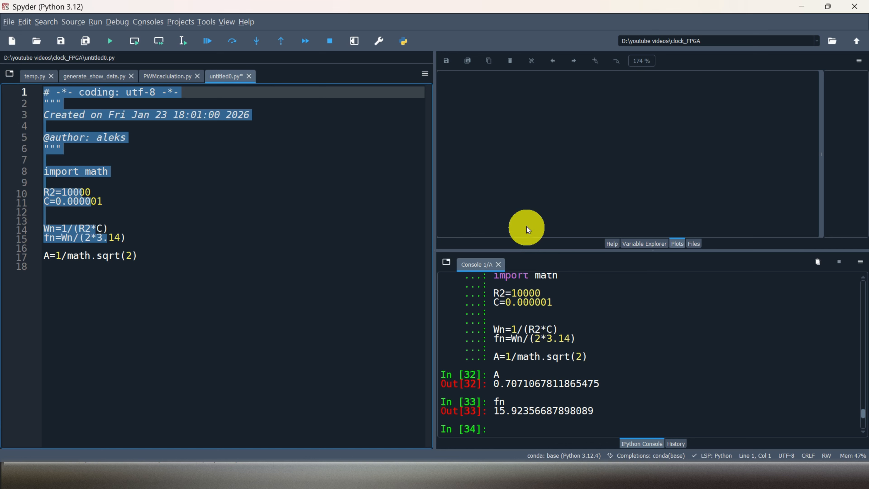
{"action": "key", "text": "F9"}
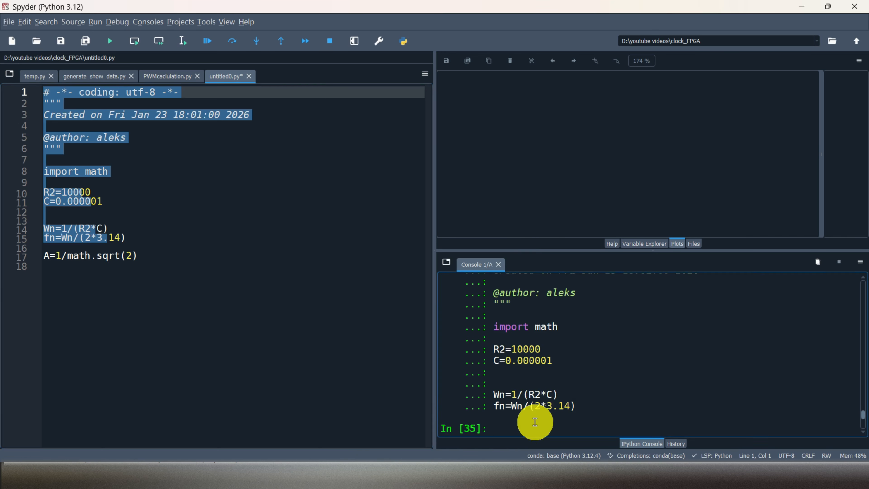
{"action": "key", "text": "Return"}
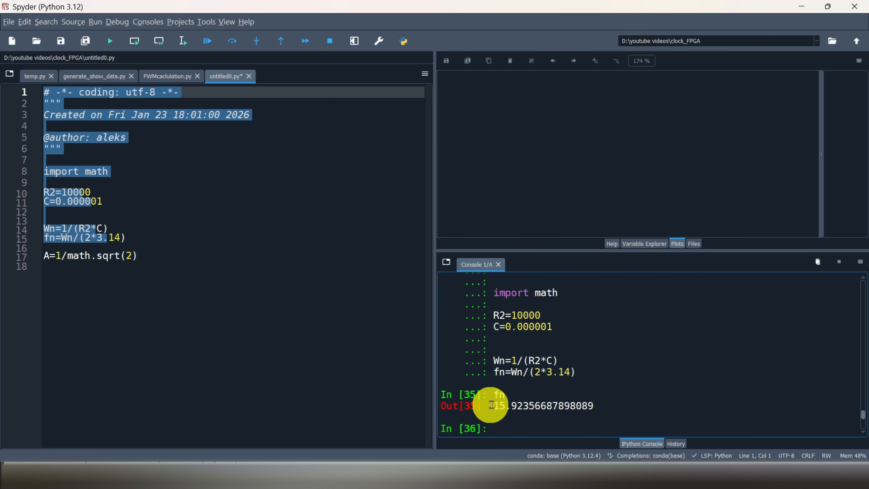
- Take 15.923 from the fn output, switch back to LTspice, and apply it as V3's sine frequency in Hz
{"action": "left_click_drag", "start_coordinate": [494, 406], "coordinate": [525, 404]}
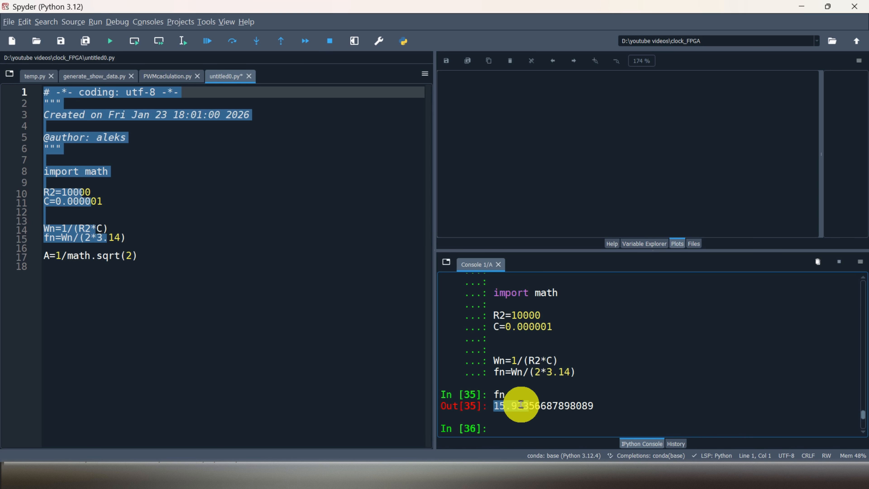
{"action": "right_click", "coordinate": [521, 404]}
{"action": "left_click", "coordinate": [592, 317]}
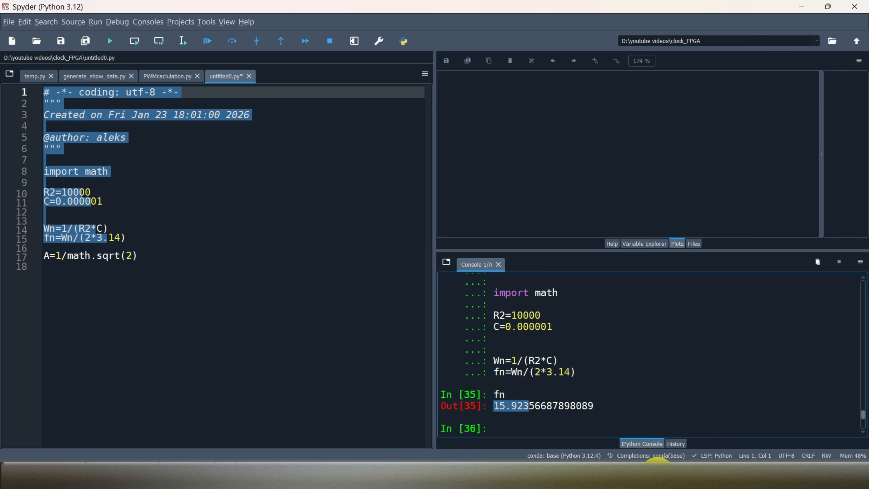
{"action": "left_click", "coordinate": [657, 476]}
{"action": "left_click", "coordinate": [133, 244]}
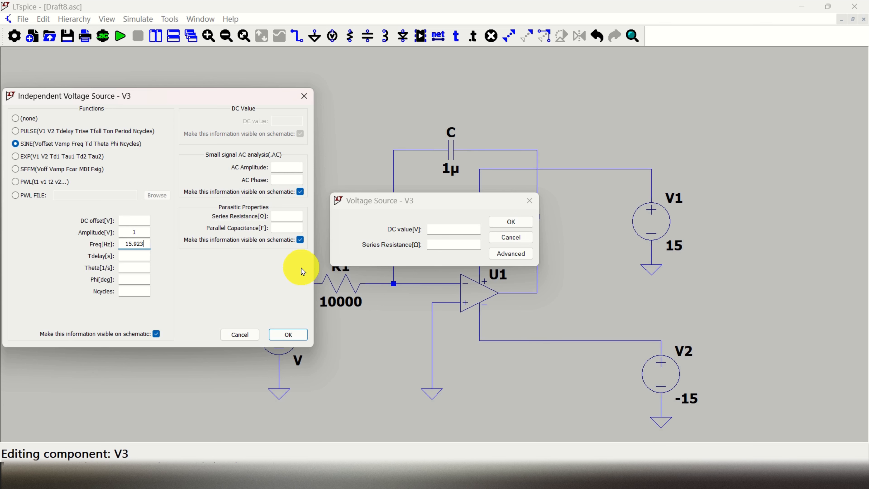
{"action": "left_click", "coordinate": [296, 338]}
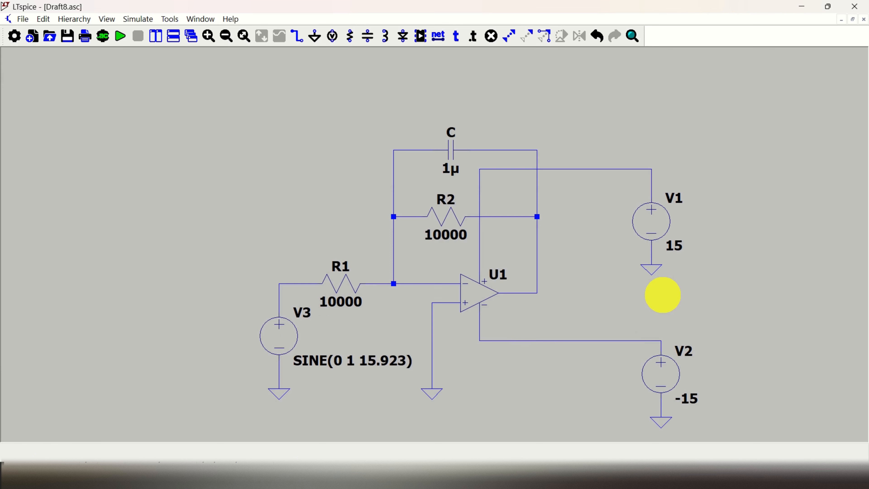
- Add a net label named y to the corner of the op-amp's output wire
{"action": "right_click", "coordinate": [663, 294]}
{"action": "left_click", "coordinate": [633, 303]}
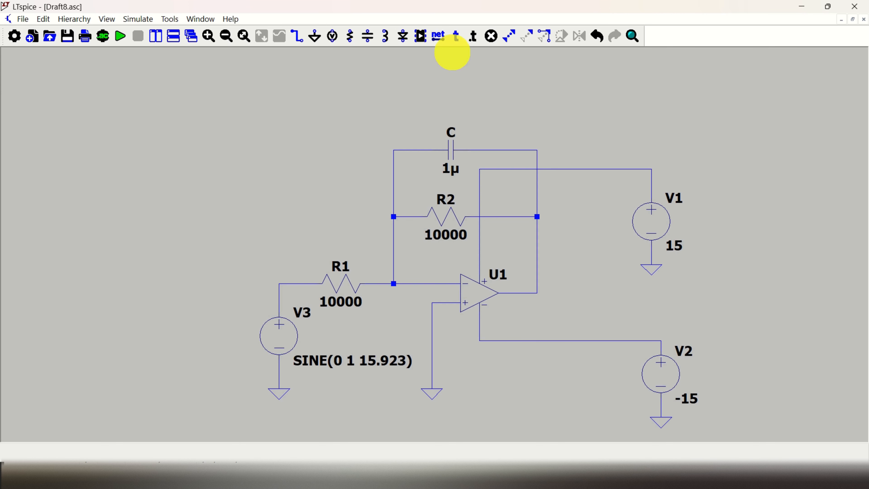
{"action": "left_click", "coordinate": [441, 36]}
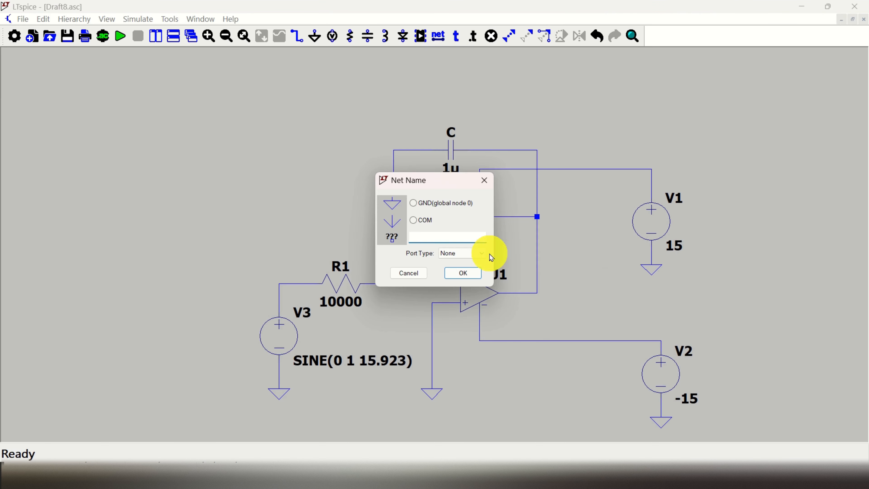
{"action": "type", "text": "y"}
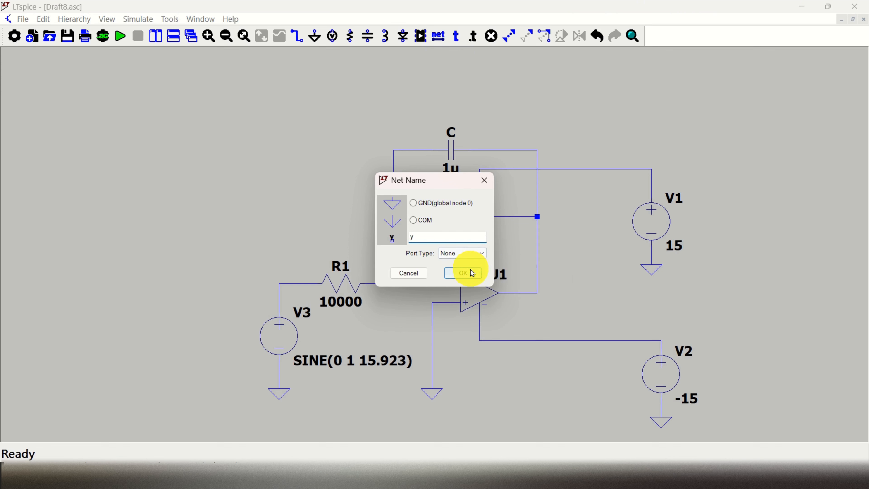
{"action": "left_click", "coordinate": [470, 273]}
{"action": "left_click", "coordinate": [538, 293]}
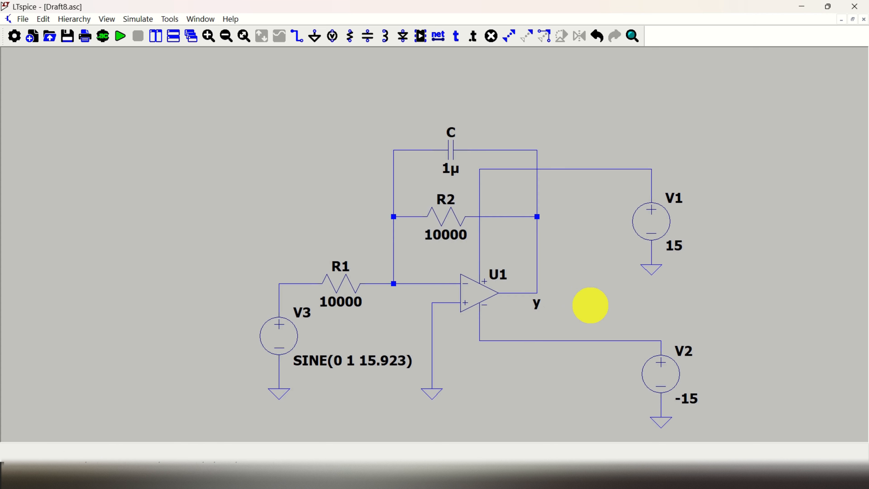
- Add a net label named u to the wire corner between source V3 and resistor R1
{"action": "left_click", "coordinate": [439, 36]}
{"action": "left_click", "coordinate": [436, 239]}
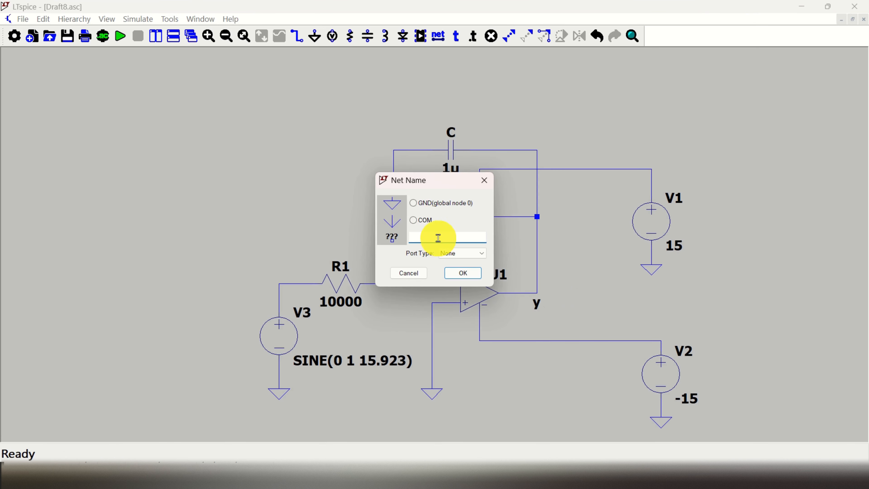
{"action": "left_click", "coordinate": [464, 273]}
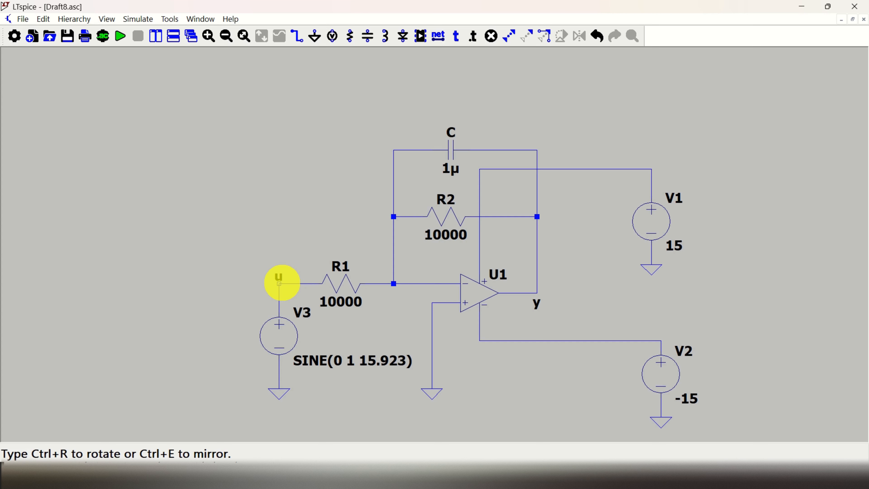
{"action": "left_click", "coordinate": [279, 283]}
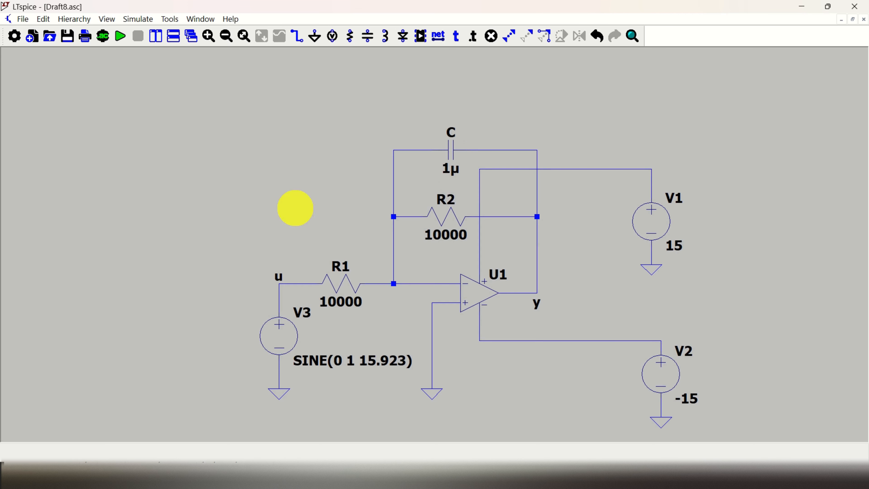
- Configure a transient analysis with a stop time of 1 and place the .tran 1 directive above the input source
{"action": "left_click", "coordinate": [102, 40]}
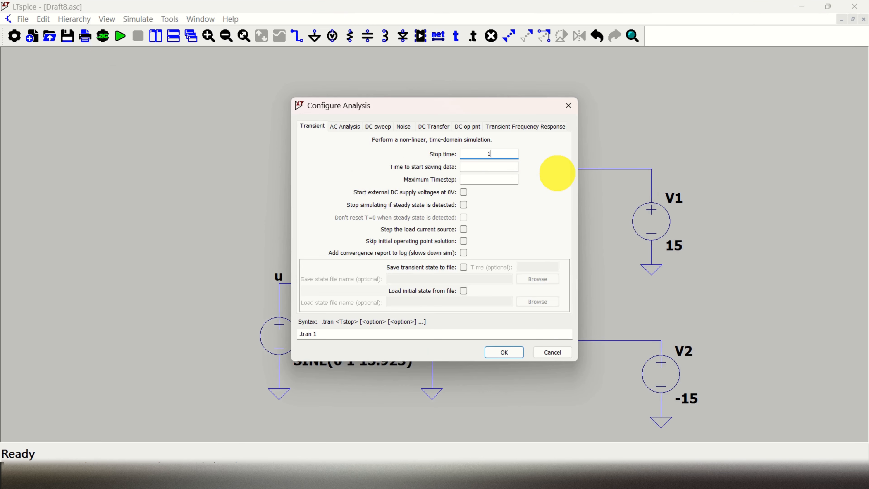
{"action": "left_click", "coordinate": [504, 353]}
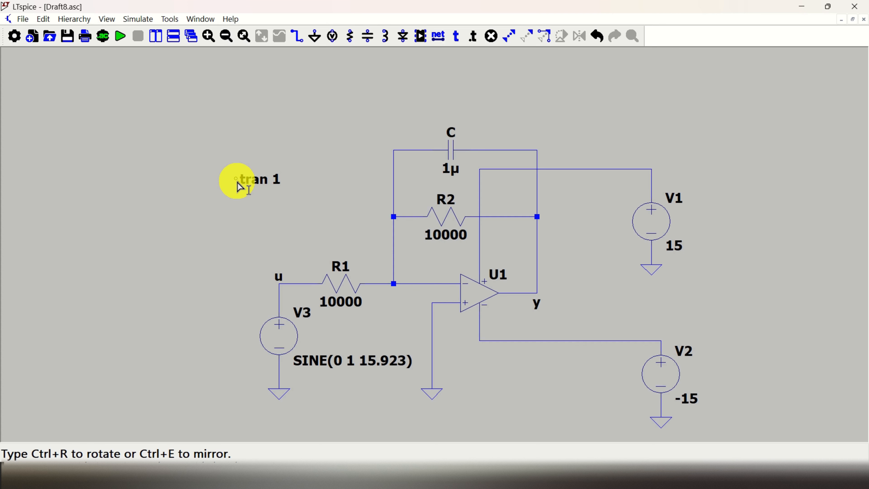
{"action": "left_click", "coordinate": [235, 183]}
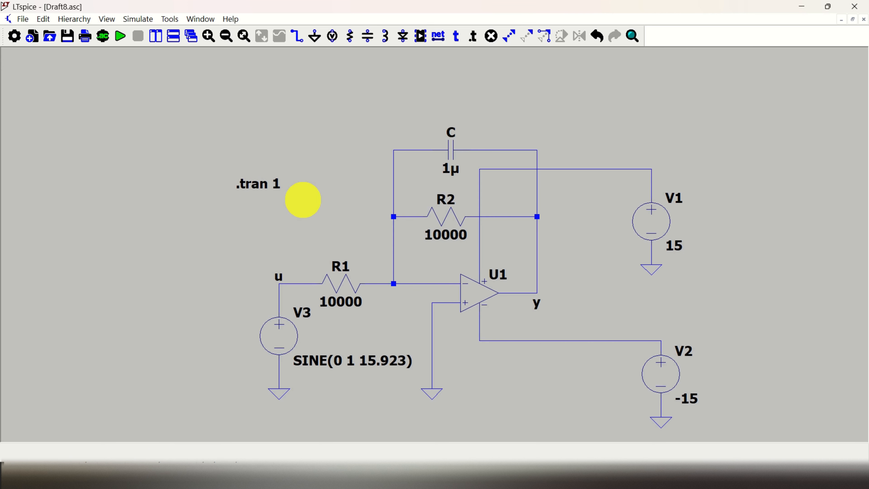
- Run the simulation and add the V(y) trace to the waveform plot
{"action": "left_click", "coordinate": [122, 37]}
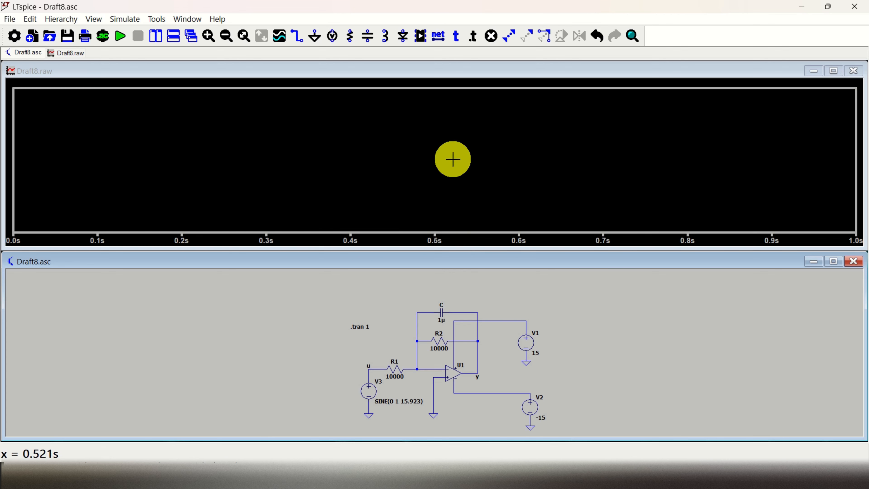
{"action": "right_click", "coordinate": [452, 159]}
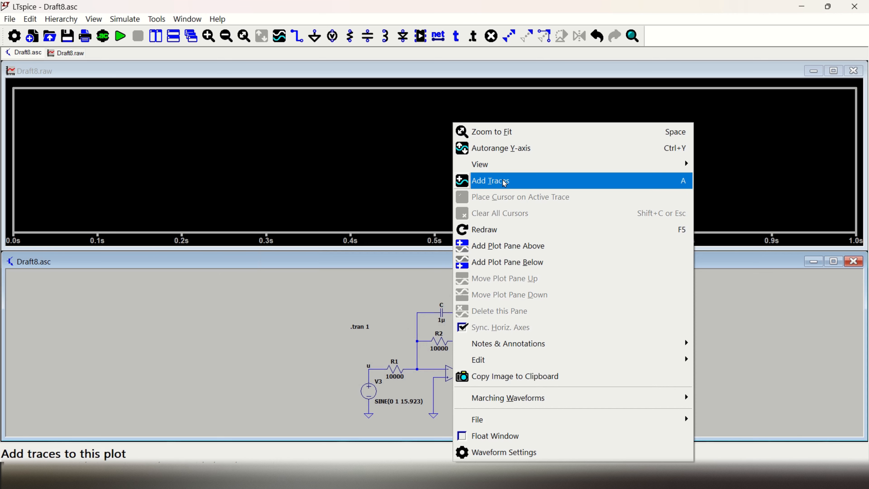
{"action": "left_click", "coordinate": [496, 180]}
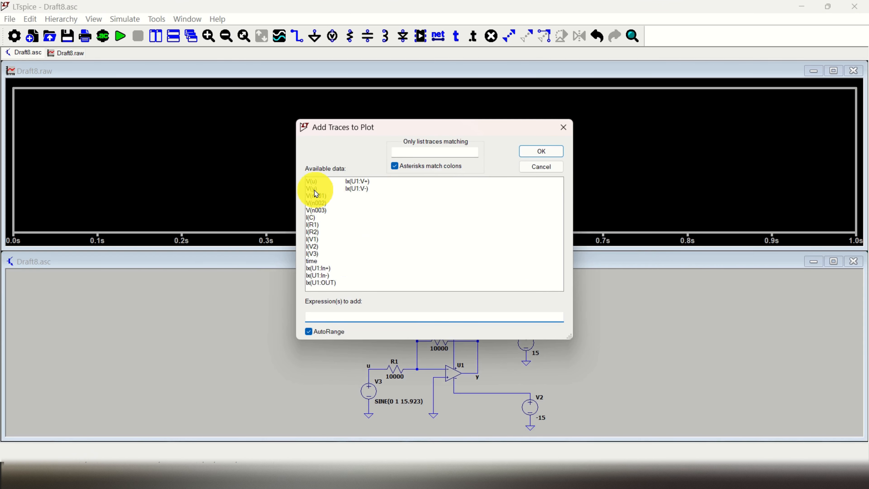
{"action": "left_click", "coordinate": [325, 189]}
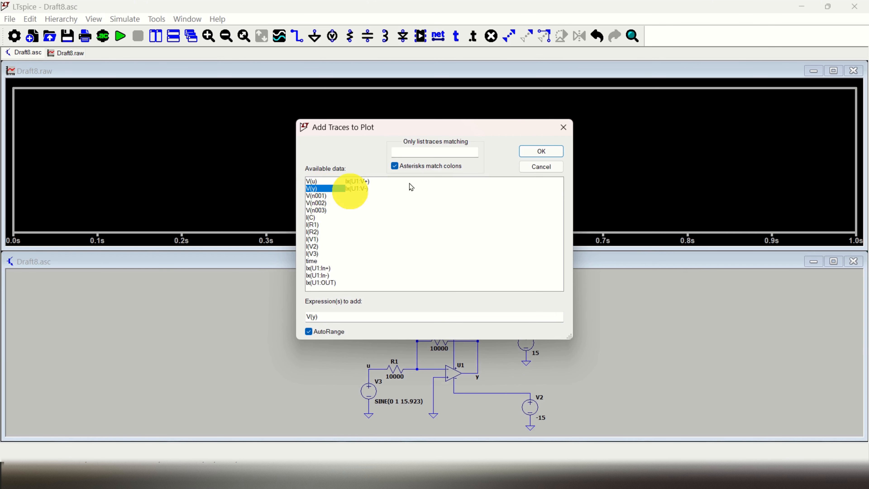
{"action": "left_click_drag", "start_coordinate": [489, 127], "coordinate": [305, 112]}
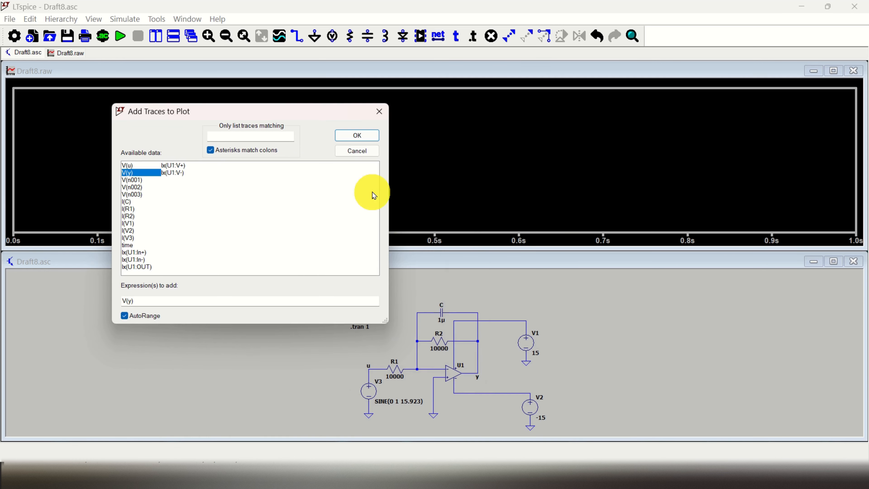
{"action": "left_click", "coordinate": [357, 135]}
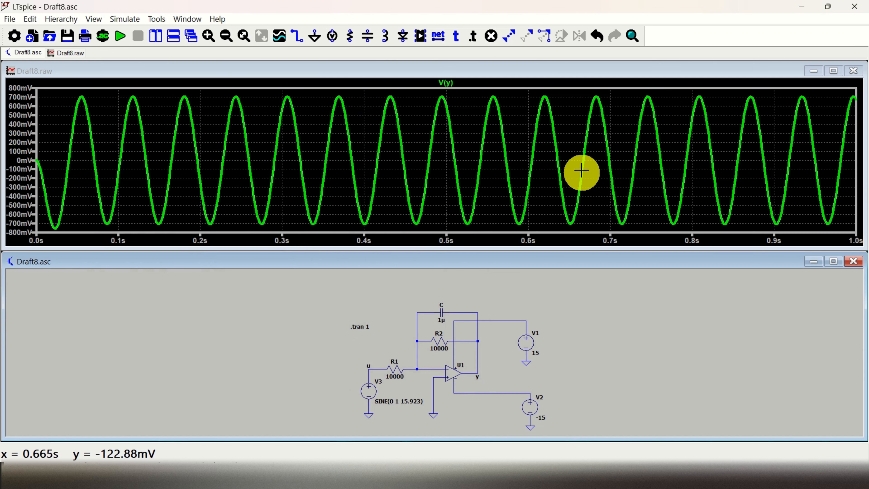
- Add the input voltage trace V(u) to the waveform plot alongside V(y)
{"action": "right_click", "coordinate": [574, 150]}
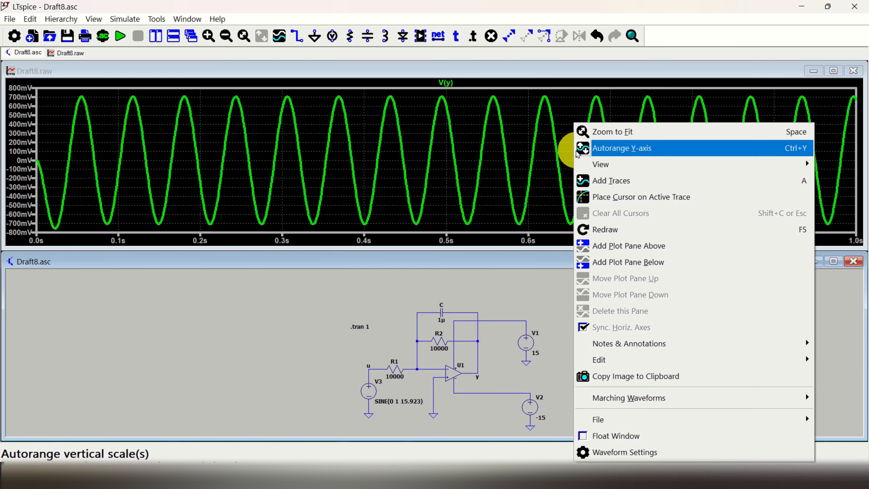
{"action": "left_click", "coordinate": [627, 180]}
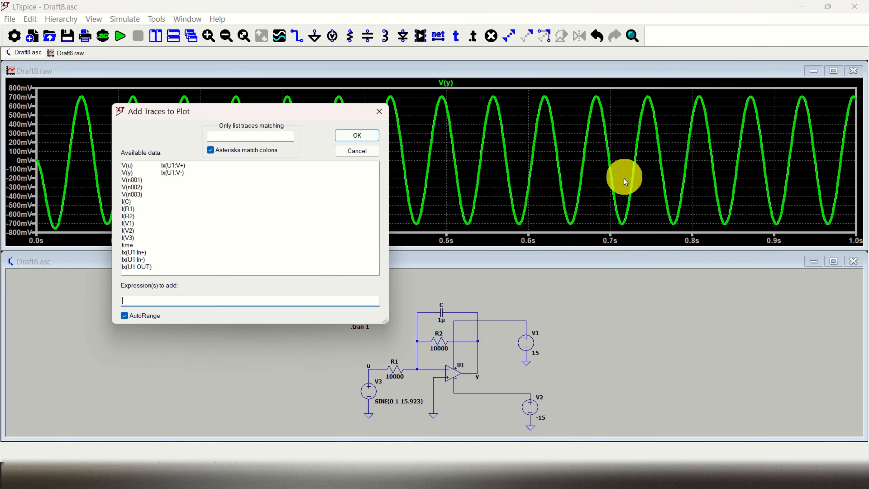
{"action": "left_click", "coordinate": [156, 166]}
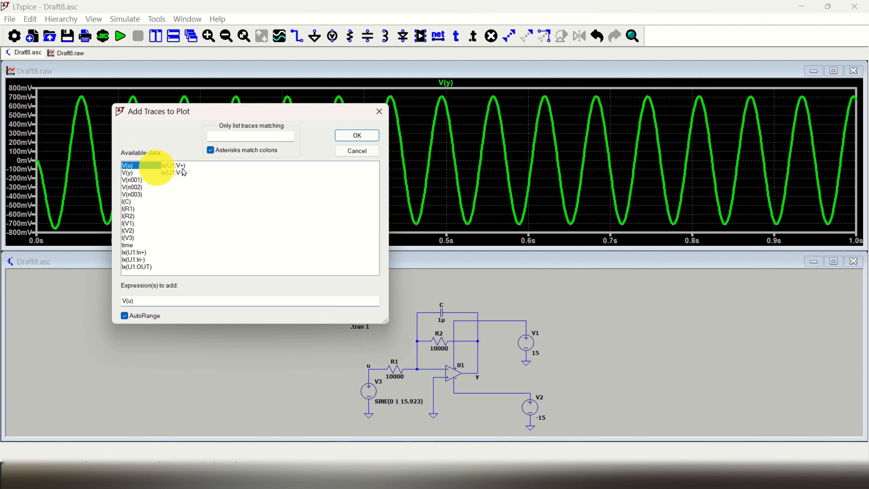
{"action": "left_click", "coordinate": [346, 136]}
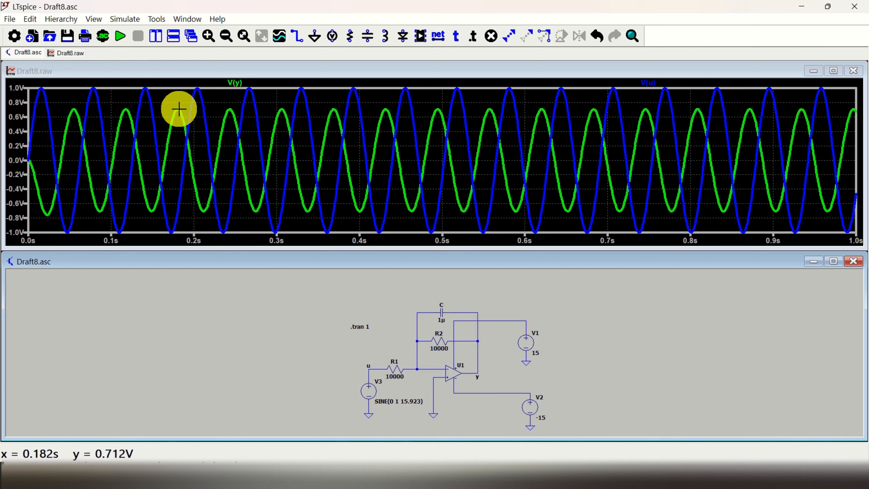
{"action": "left_click", "coordinate": [233, 83]}
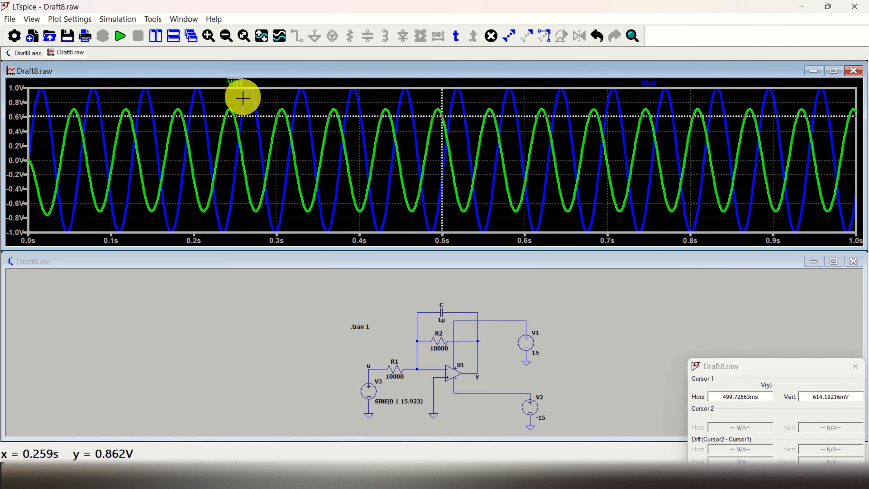
{"action": "left_click_drag", "start_coordinate": [723, 365], "coordinate": [642, 279]}
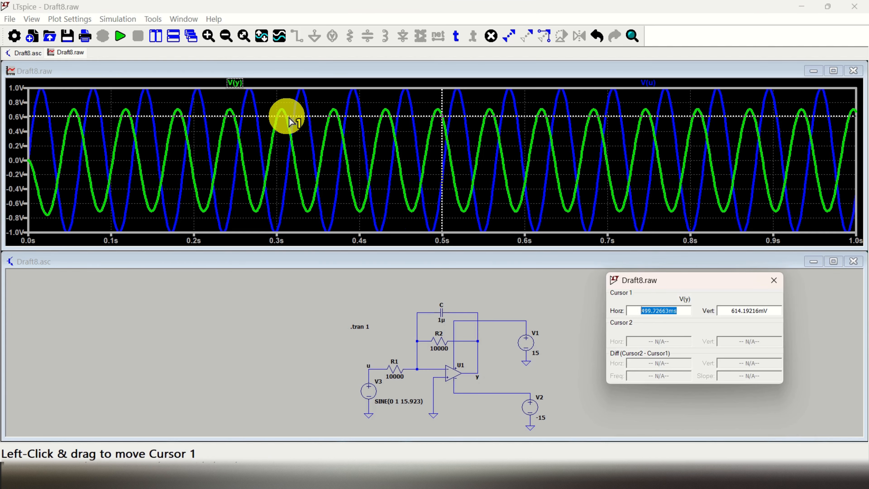
{"action": "right_click", "coordinate": [322, 101]}
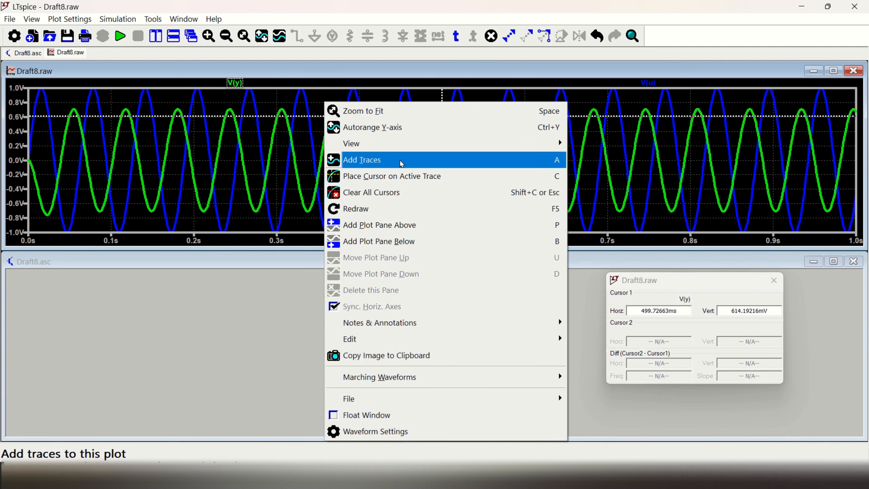
{"action": "left_click", "coordinate": [413, 177]}
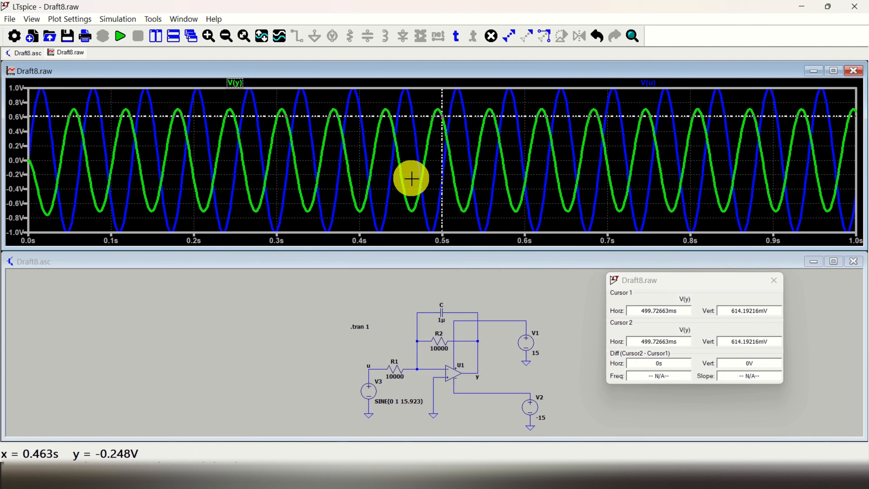
{"action": "left_click_drag", "start_coordinate": [446, 104], "coordinate": [441, 109]}
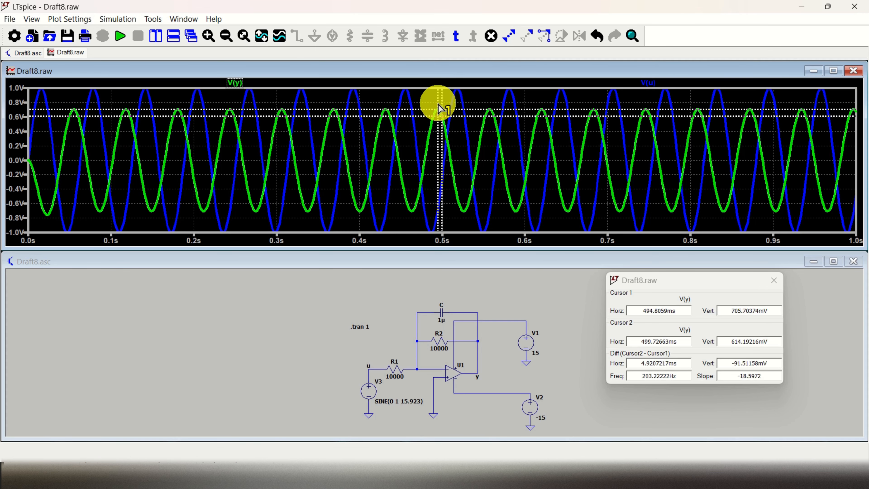
{"action": "right_click", "coordinate": [478, 102]}
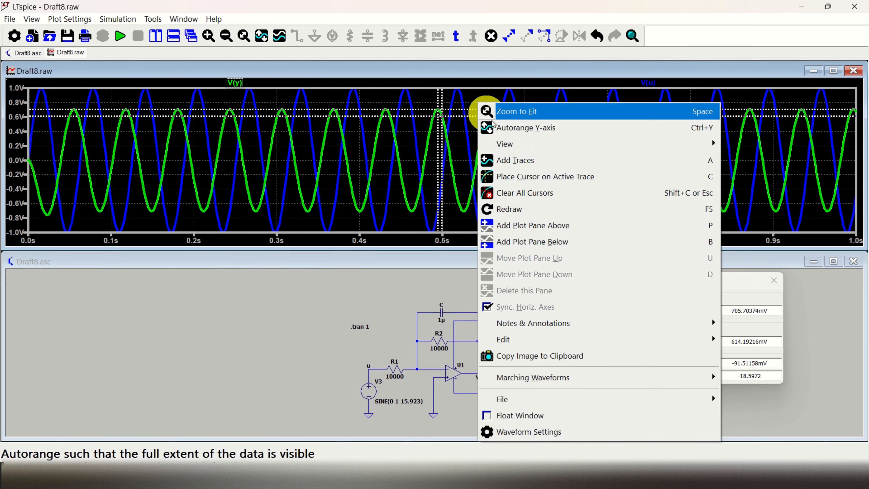
{"action": "left_click", "coordinate": [524, 193]}
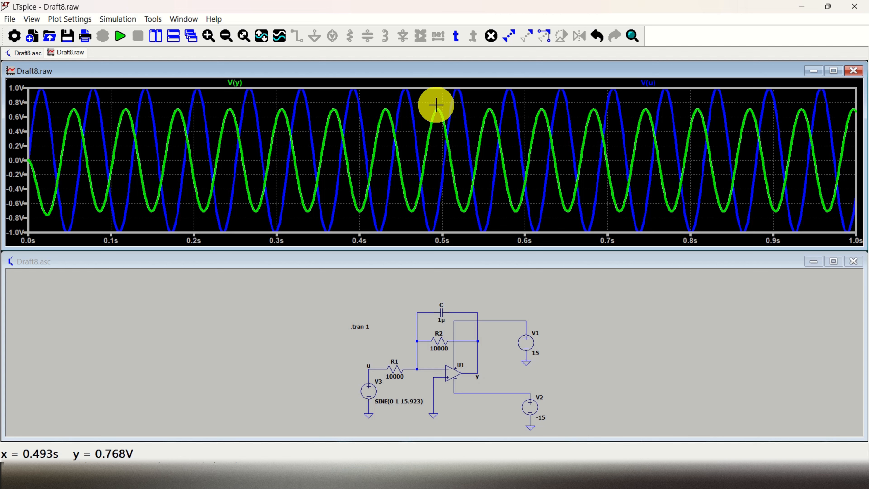
- Attach a cursor to the V(y) trace and place it on the peak at about 118 ms to read the output amplitude
{"action": "left_click", "coordinate": [235, 83]}
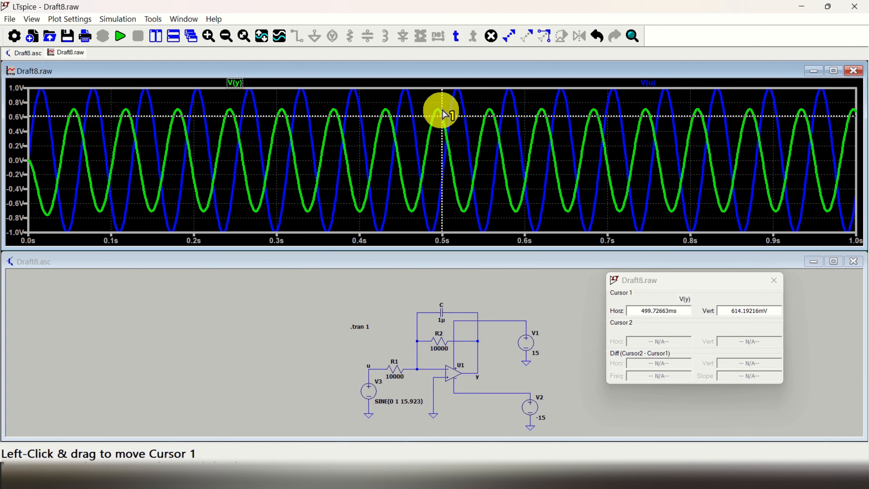
{"action": "left_click_drag", "start_coordinate": [445, 101], "coordinate": [126, 128]}
{"action": "left_click", "coordinate": [721, 313]}
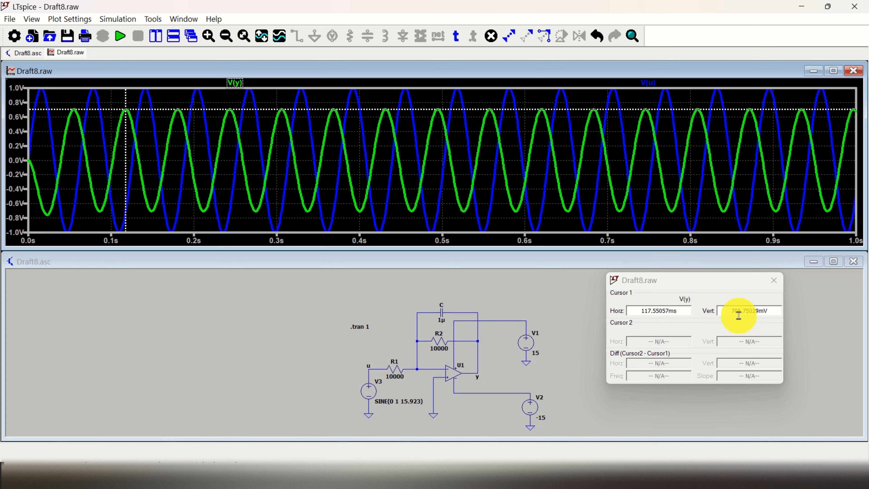